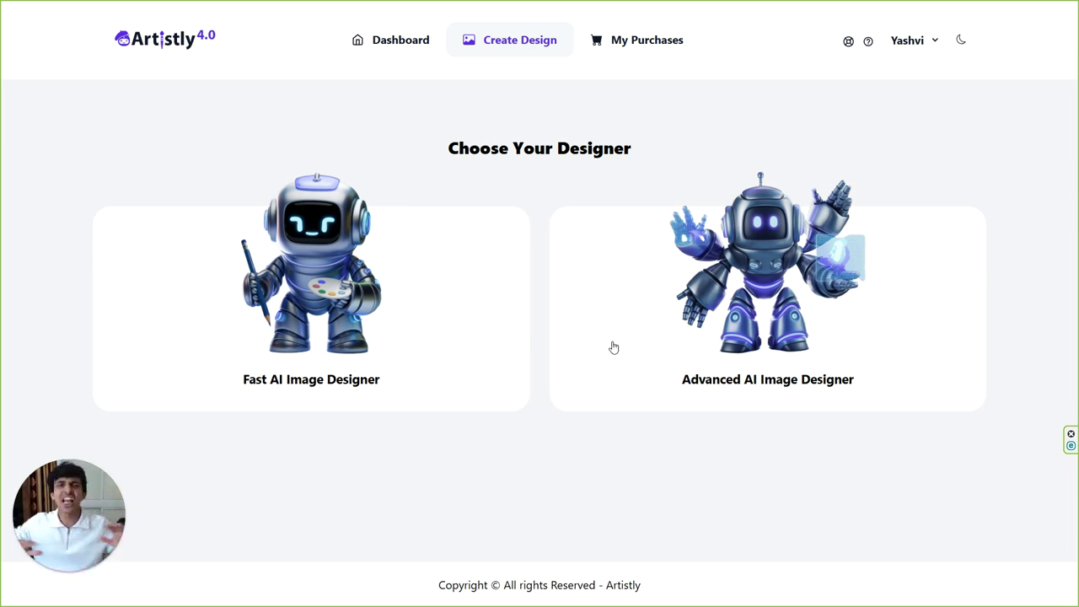
- Open the AI Image Designer from the Choose Your Designer page
click(417, 317)
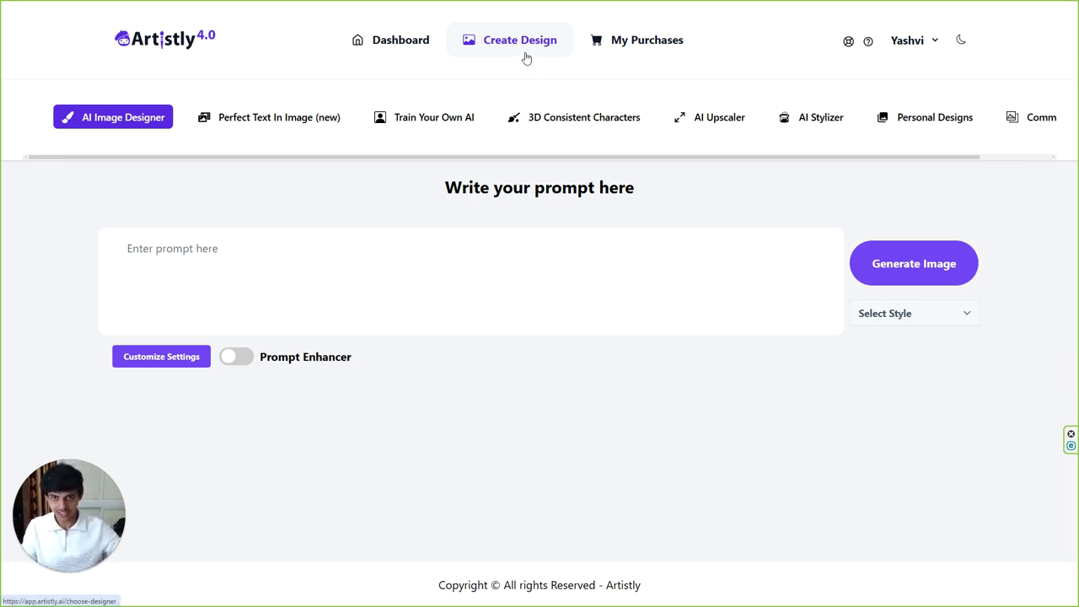
- Upload the striped-sweater WhatsApp photo from Downloads in Train Your Own AI
click(448, 119)
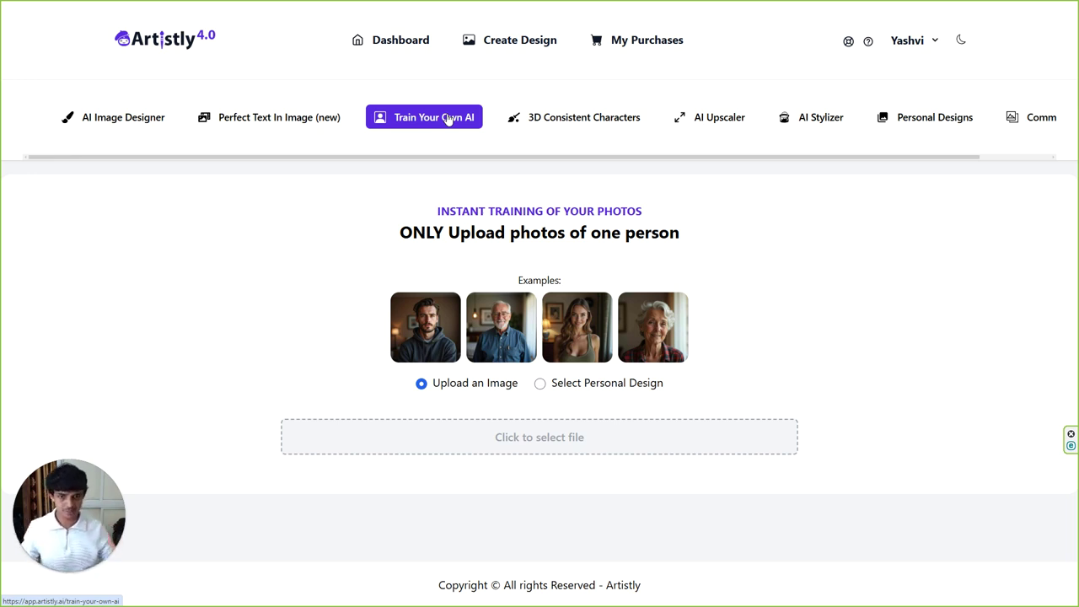
click(546, 437)
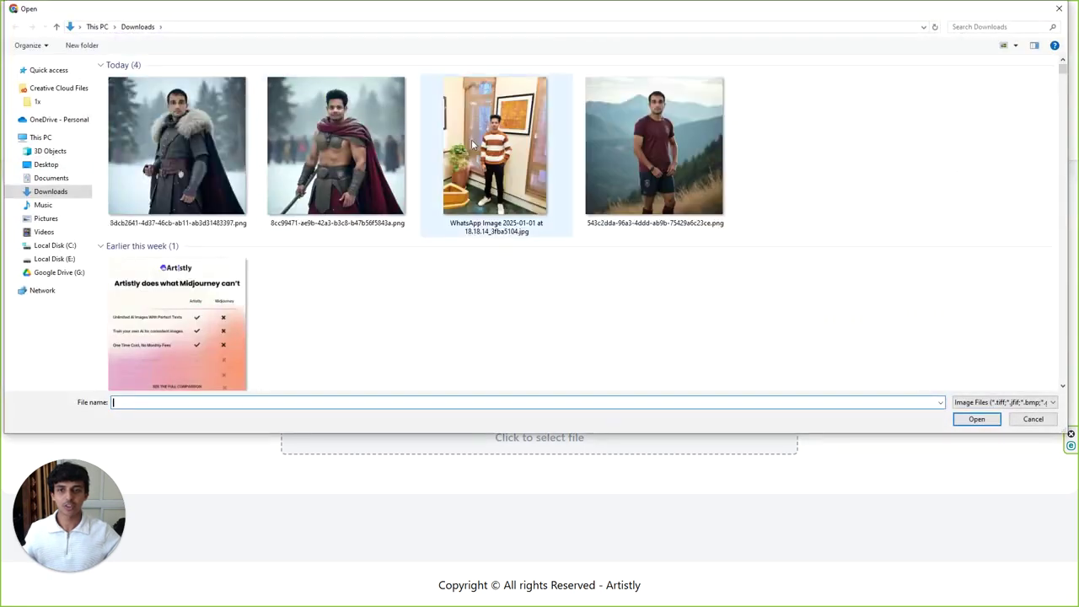
click(495, 152)
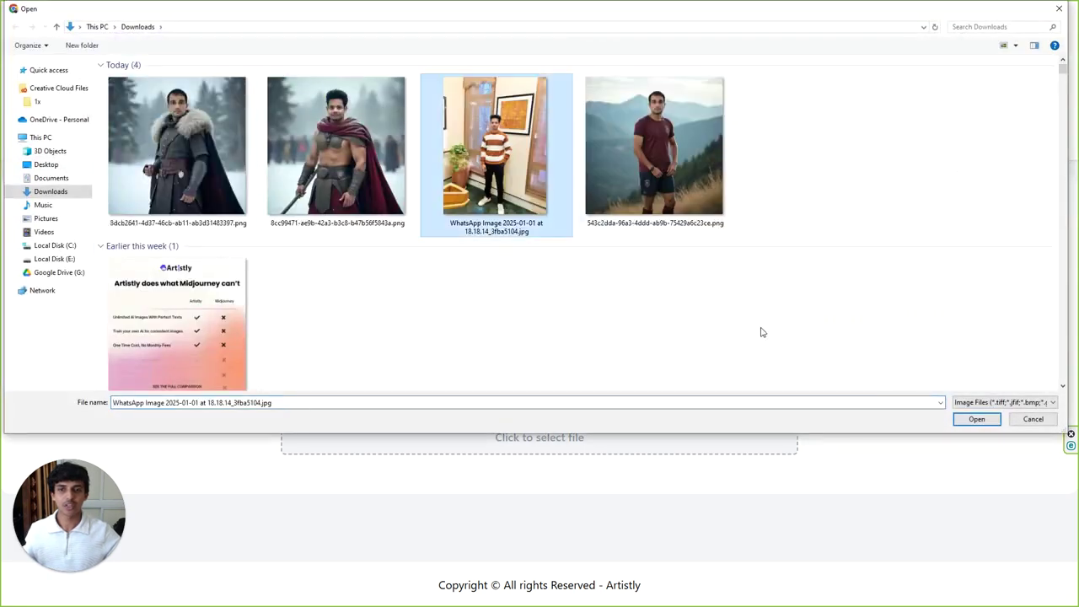
click(985, 425)
scroll(856, 369, down, 3)
scroll(856, 370, down, 1)
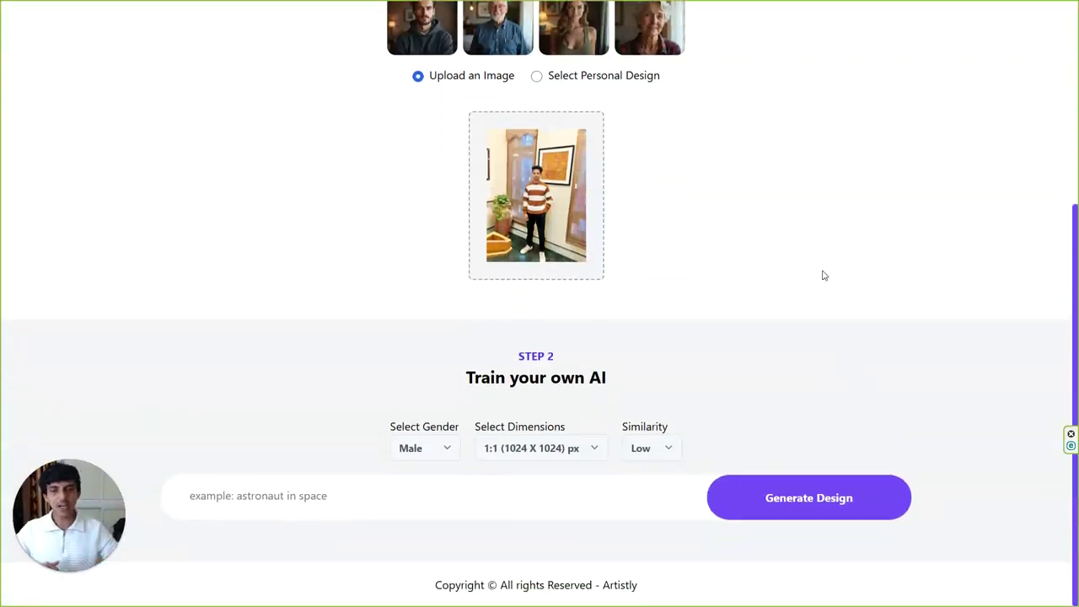
click(574, 449)
- Keep dimensions at 1:1 and set similarity to High
click(574, 449)
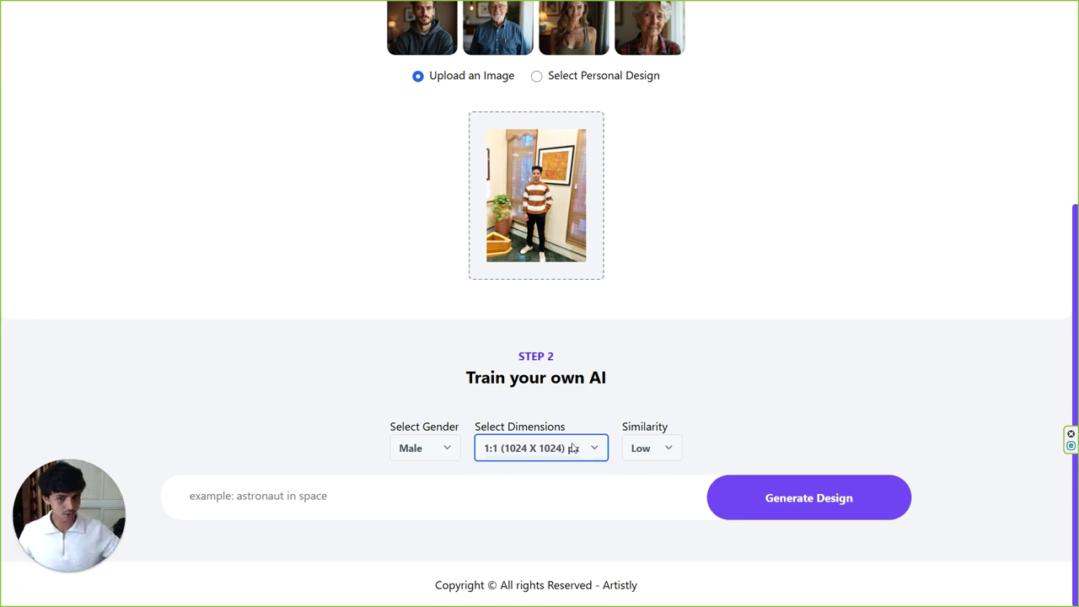
click(646, 450)
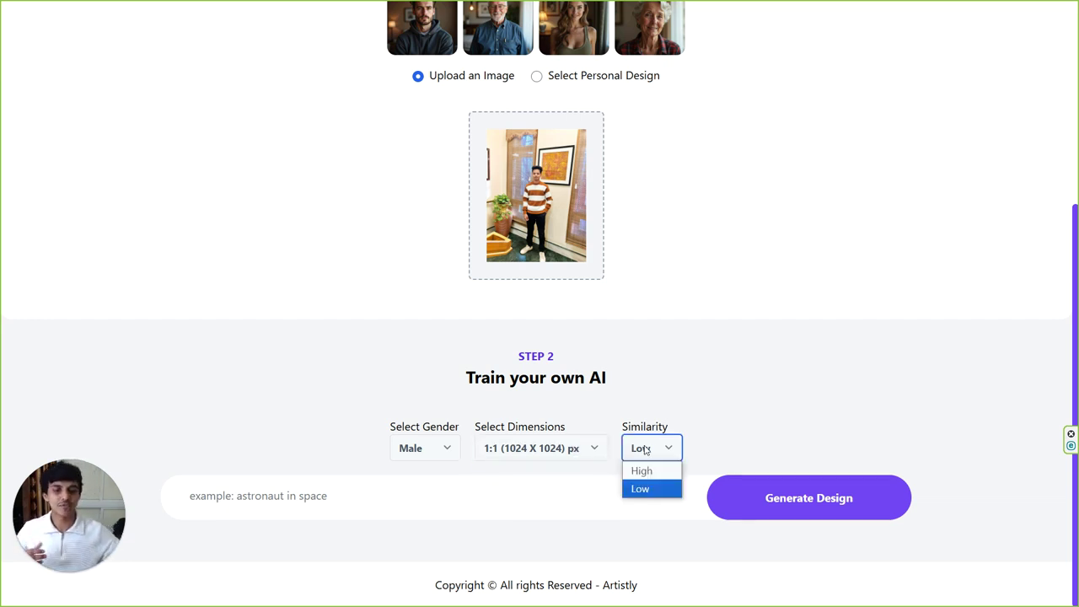
click(643, 470)
- Generate the uploaded person as a 'gladiator warrior in snow'
click(625, 514)
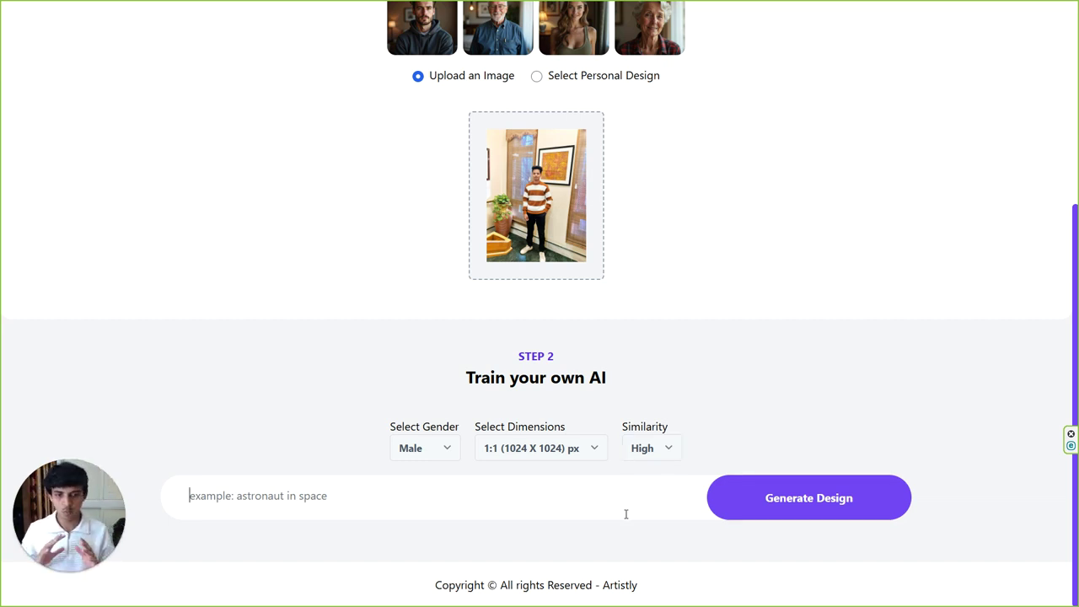
text(gla)
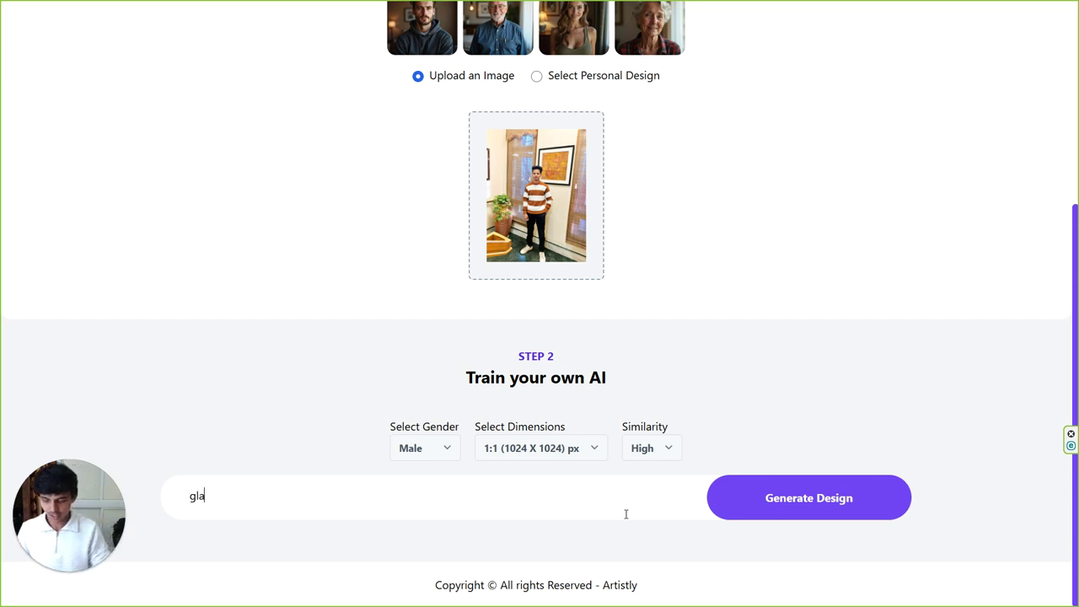
text(dia)
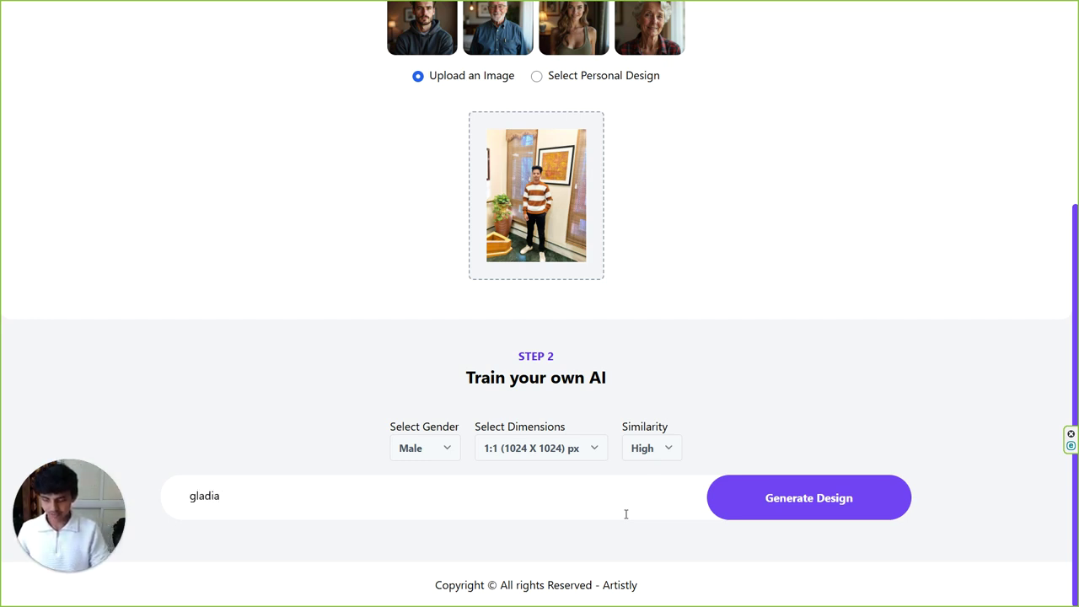
text(tor warr)
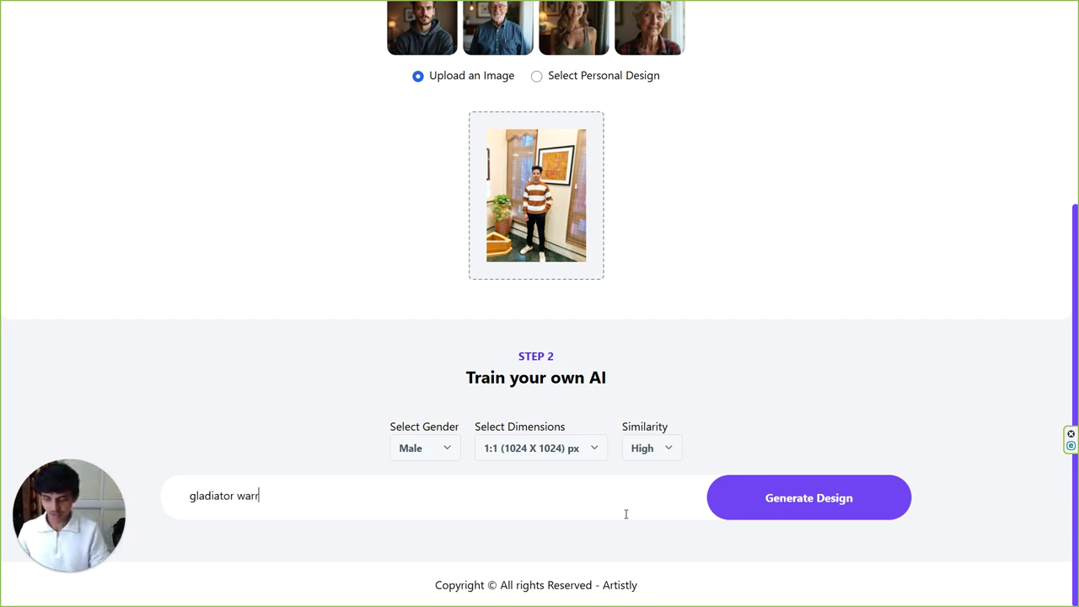
text(ior in sh)
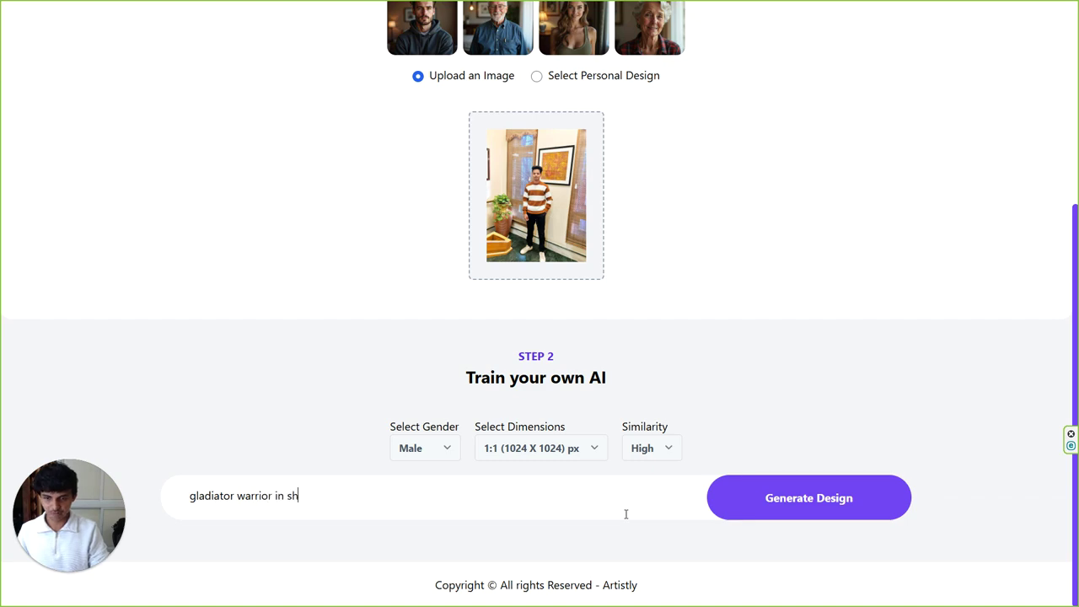
key(BackSpace)
text(now)
click(818, 511)
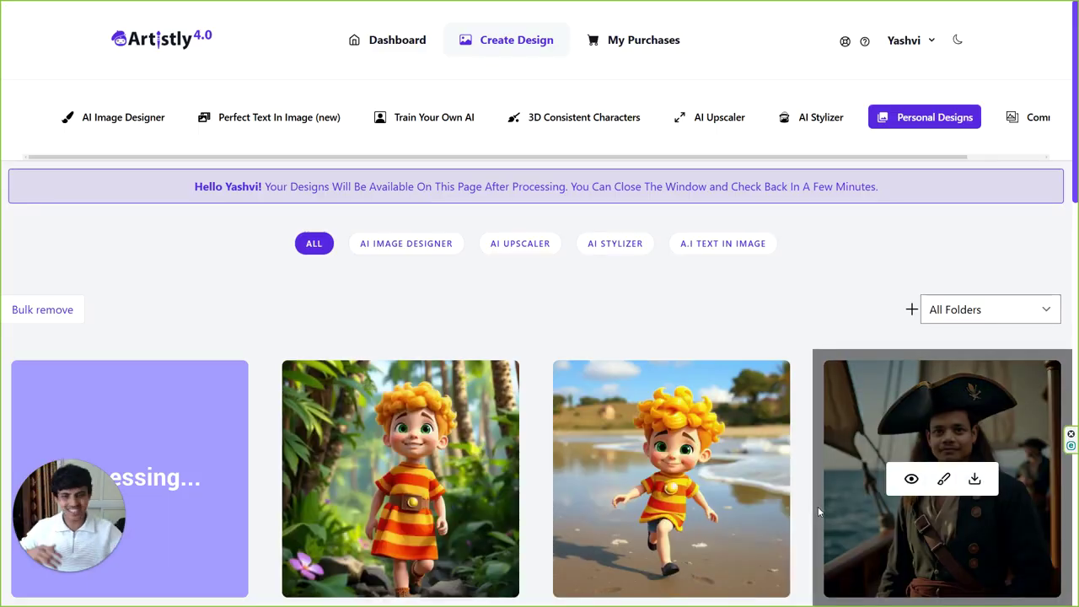
- Look over the Personal Designs gallery, then go to 3D Consistent Characters
scroll(627, 287, down, 2)
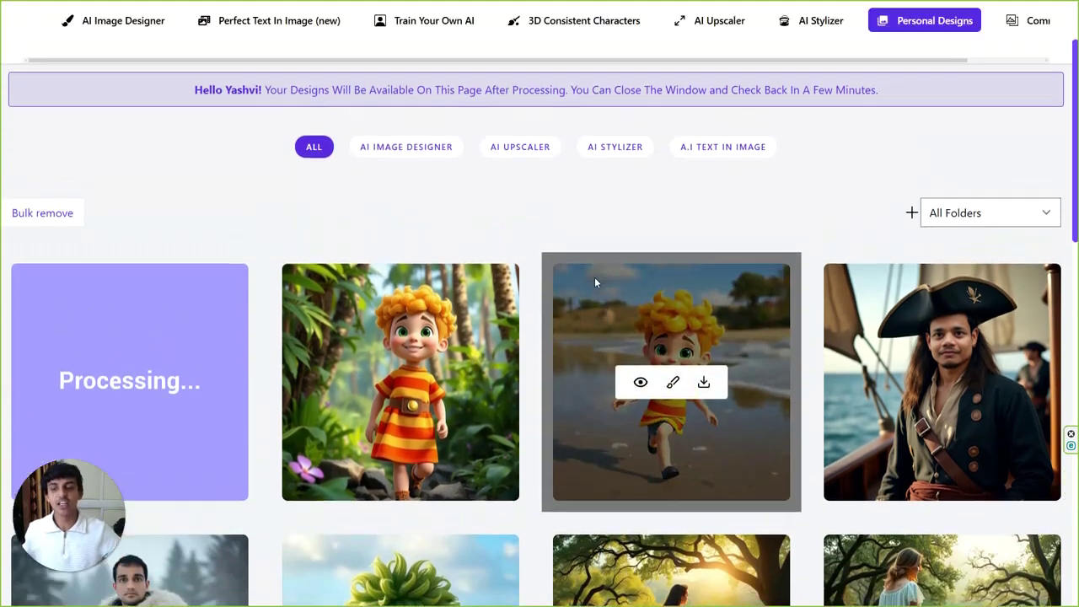
scroll(594, 282, up, 2)
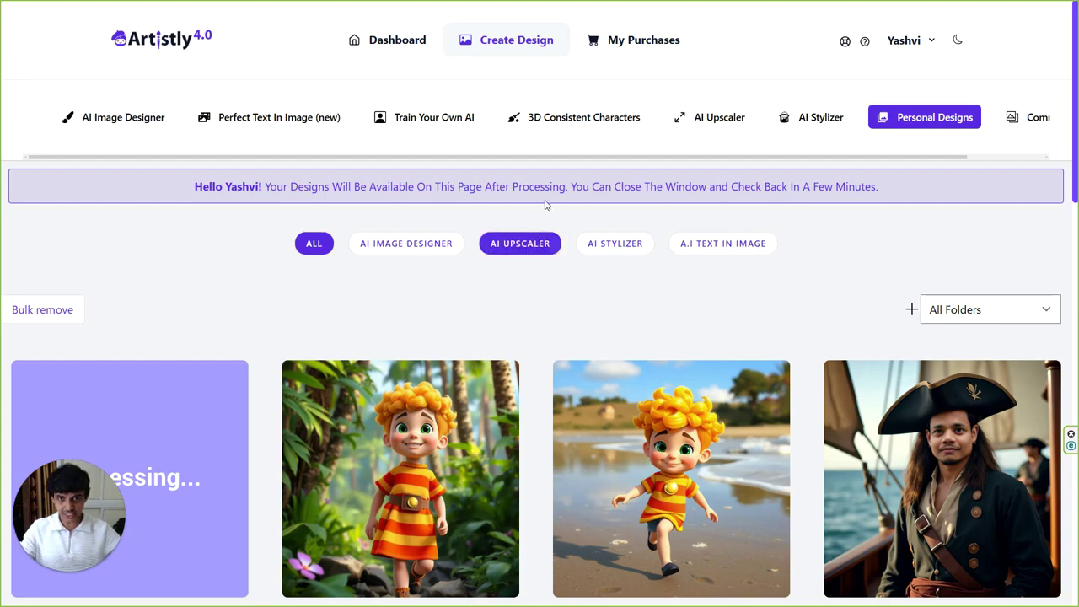
click(568, 133)
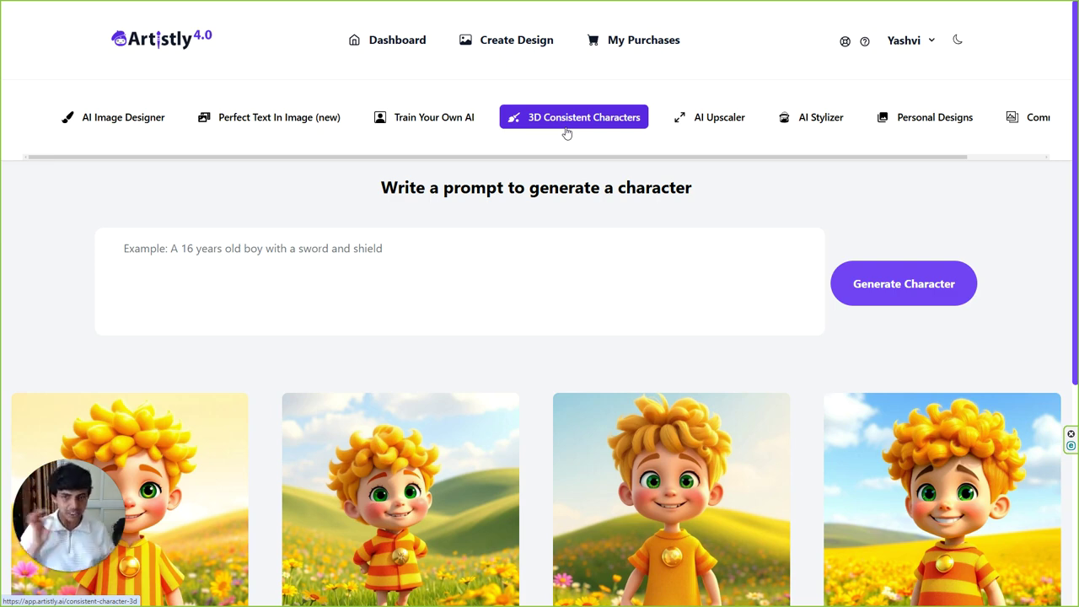
- Generate 3D cartoon characters from the prompt 'red curly hair boy'
click(544, 261)
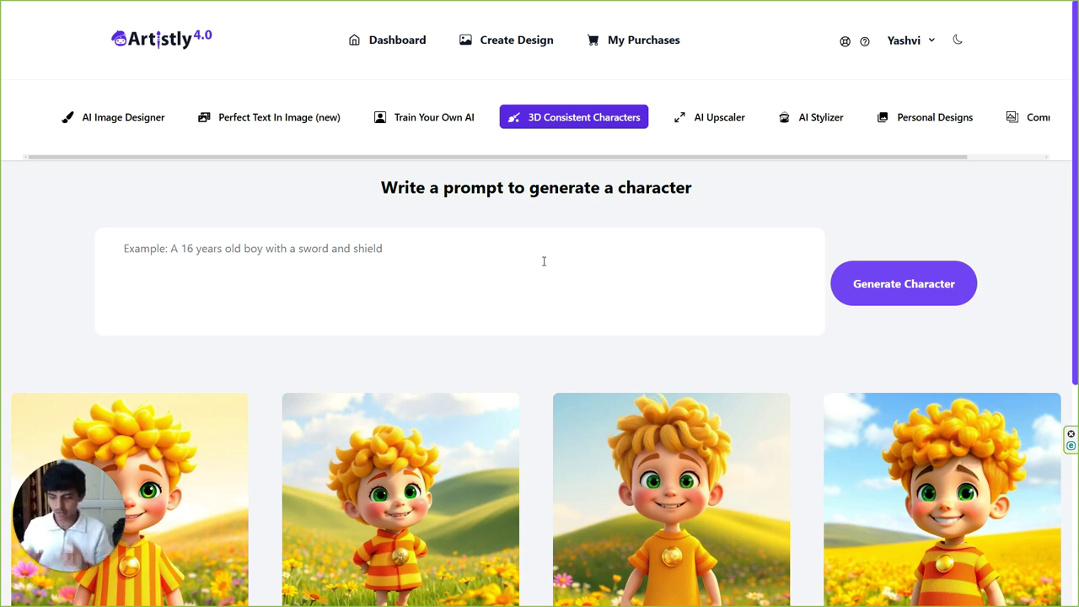
text(r)
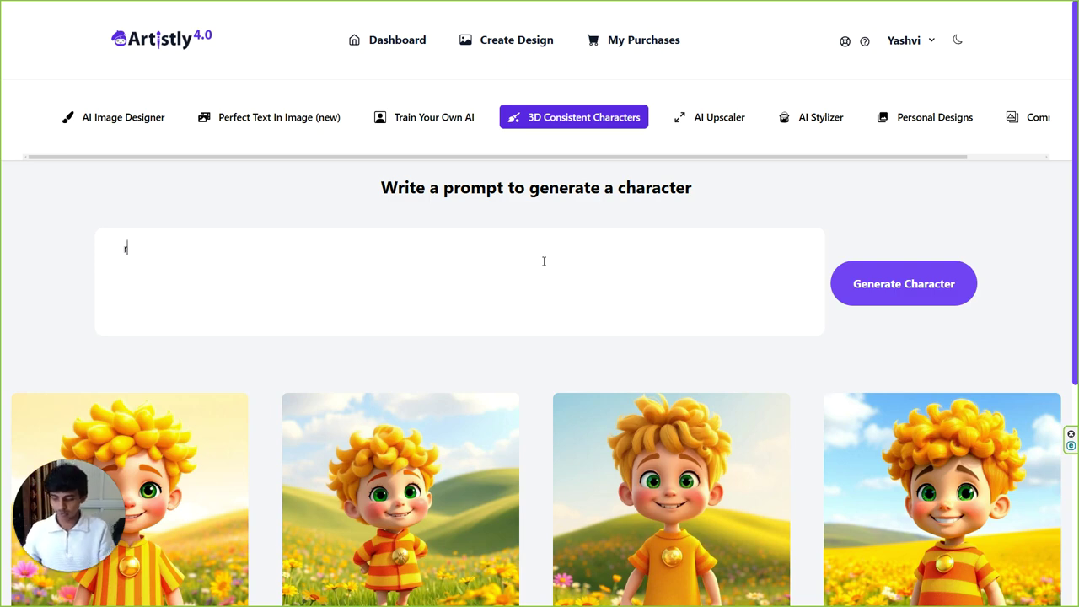
text(ed hair )
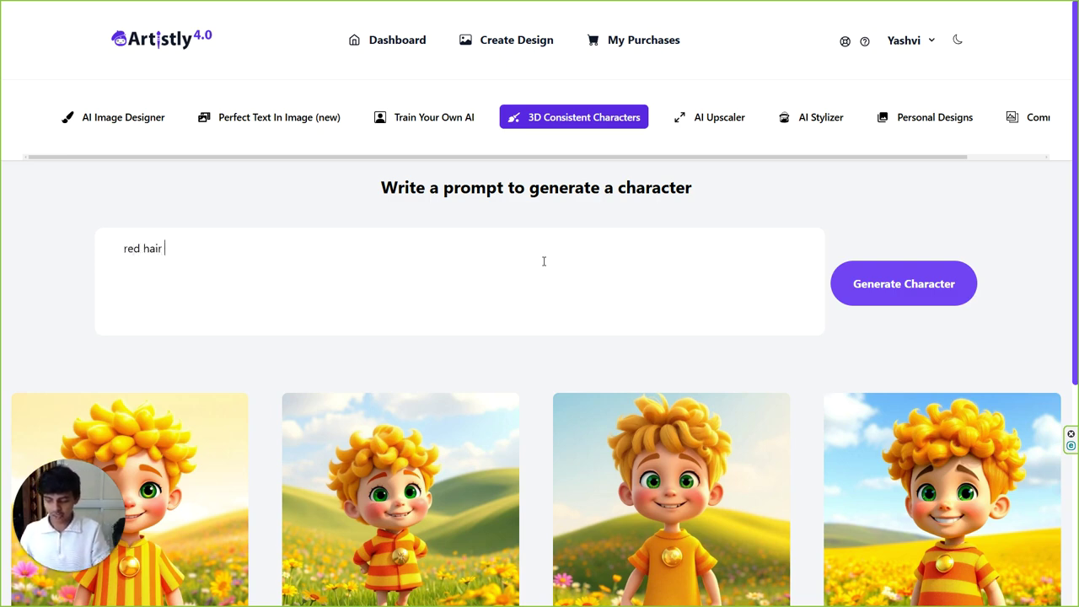
text(boy)
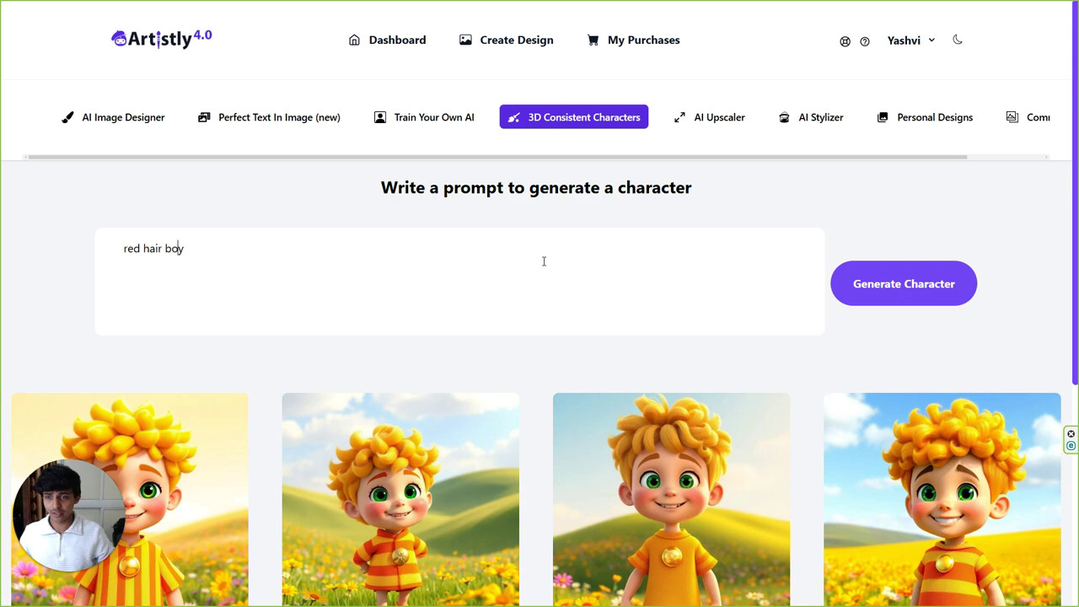
key(Left)
key(Left)
key(Left)
key(Left)
key(Left)
key(Left)
key(Left)
key(Left)
text(curly)
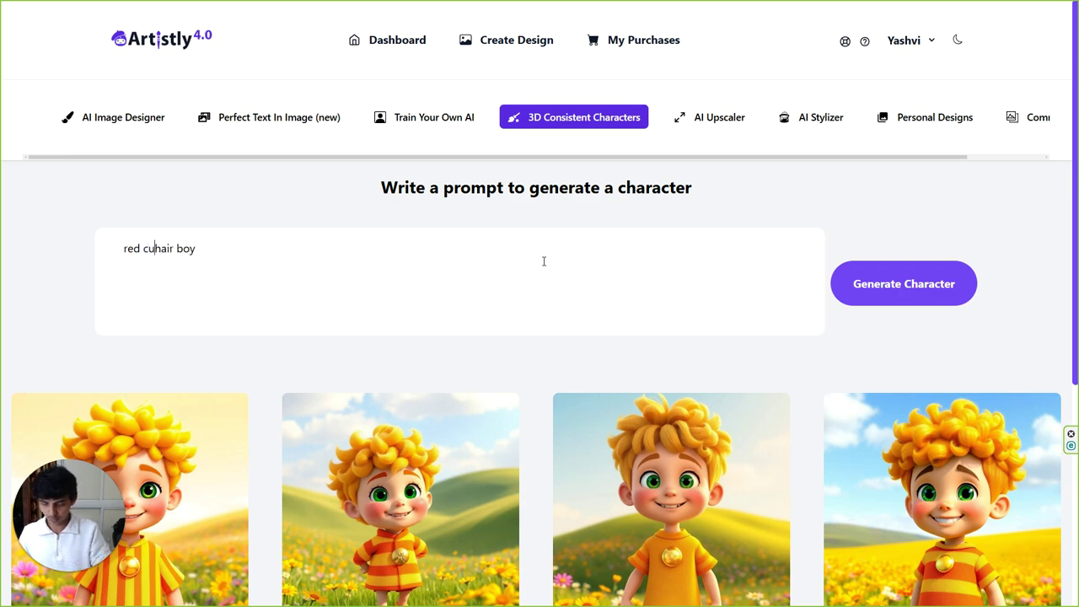
click(843, 285)
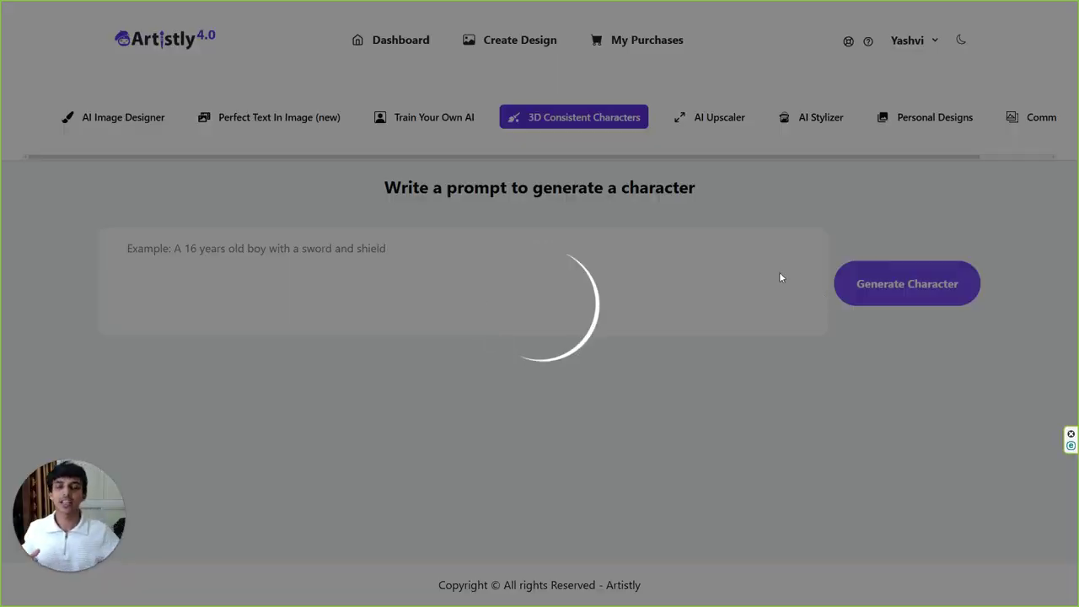
scroll(778, 274, down, 2)
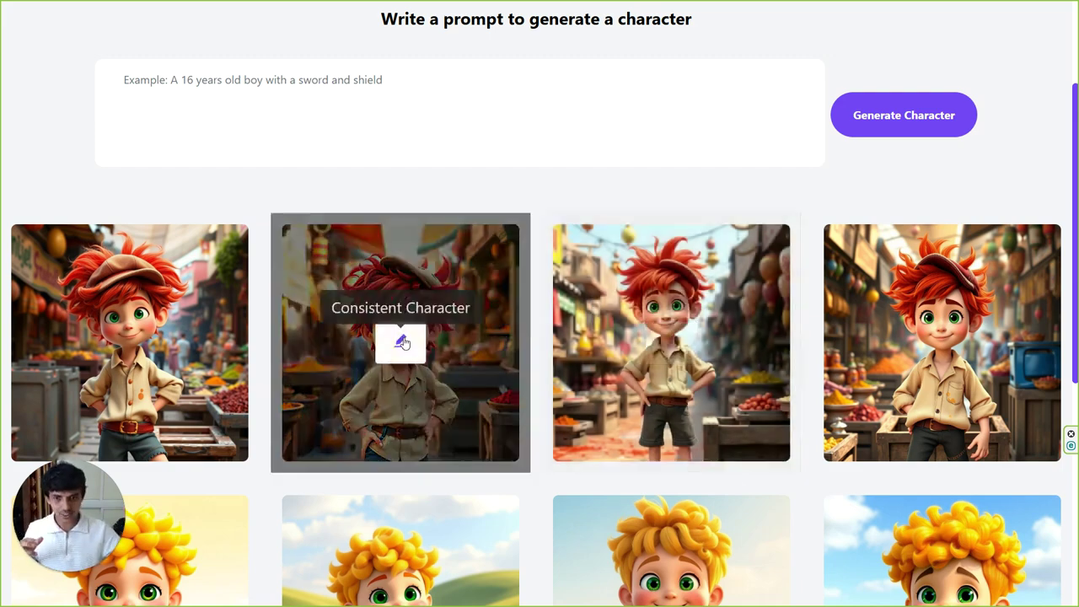
- Place the third red-haired boy in a new 'walking in rainforest' scene
click(671, 340)
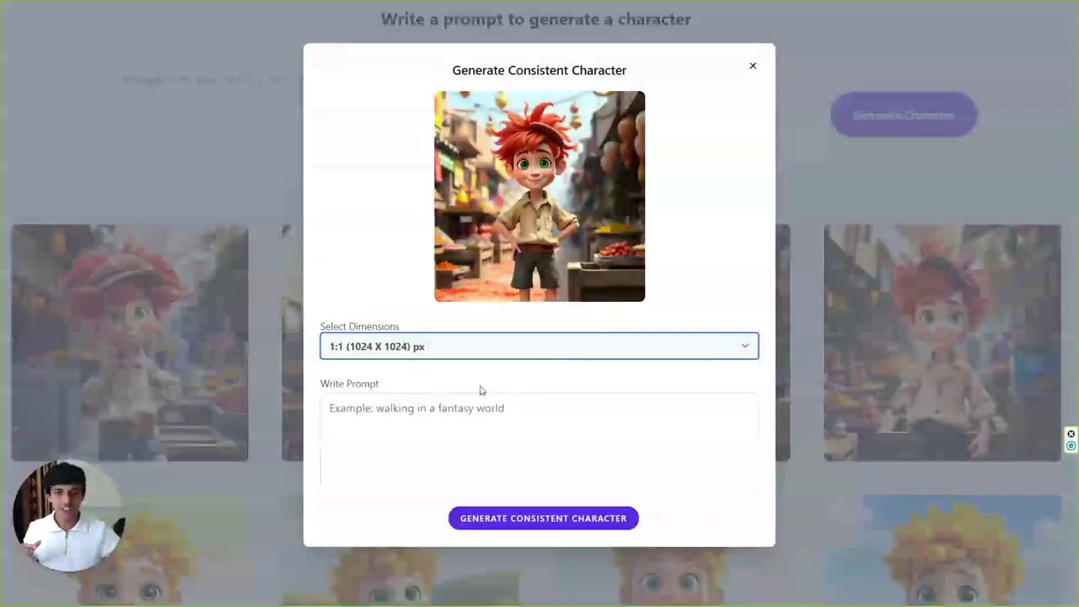
click(439, 412)
text(walkin)
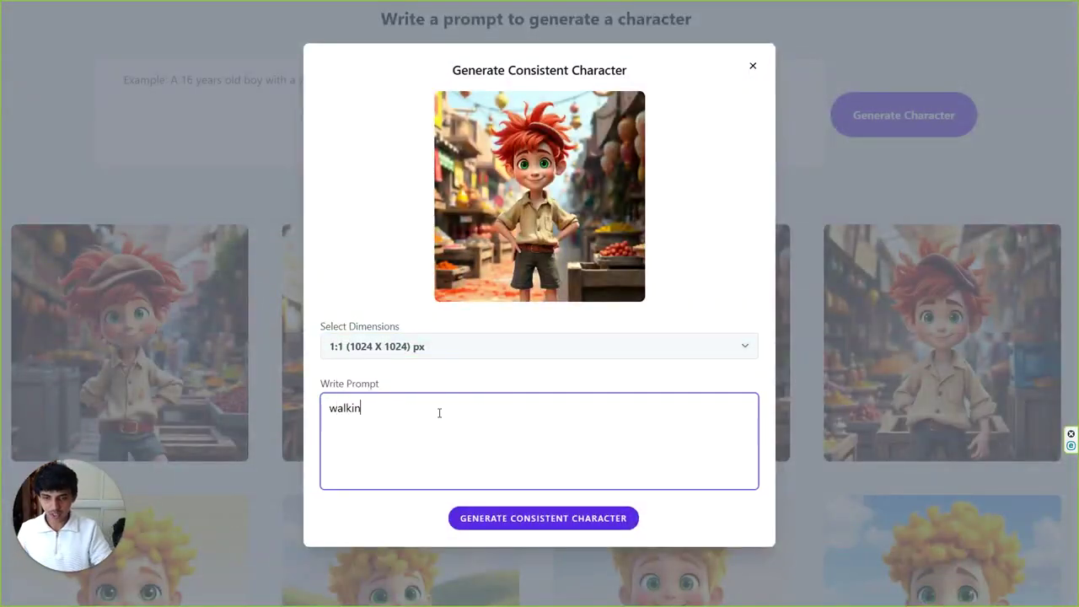
text(g in rainforest)
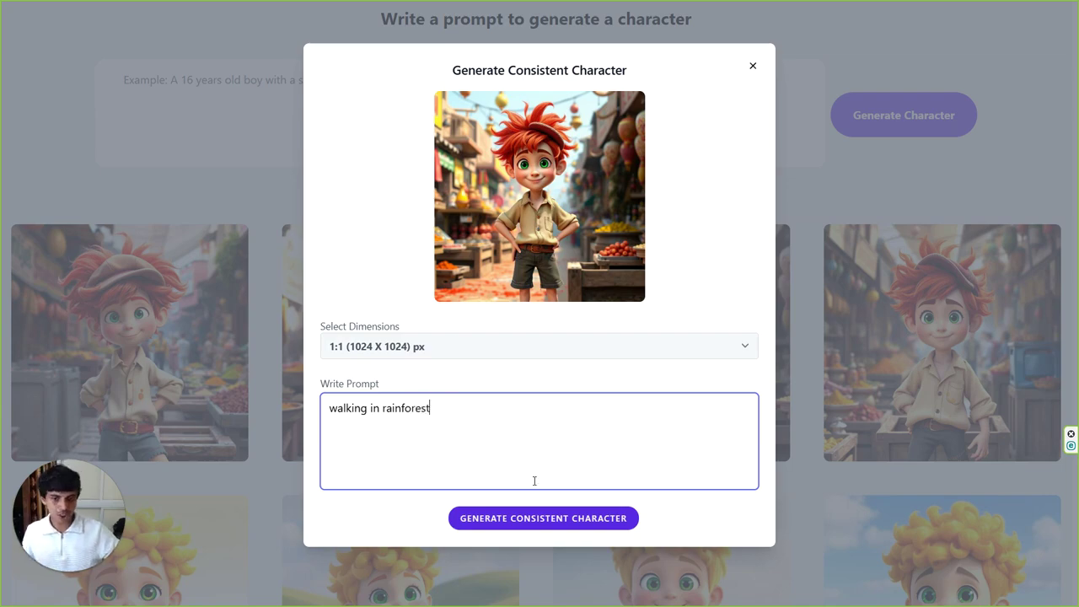
click(509, 523)
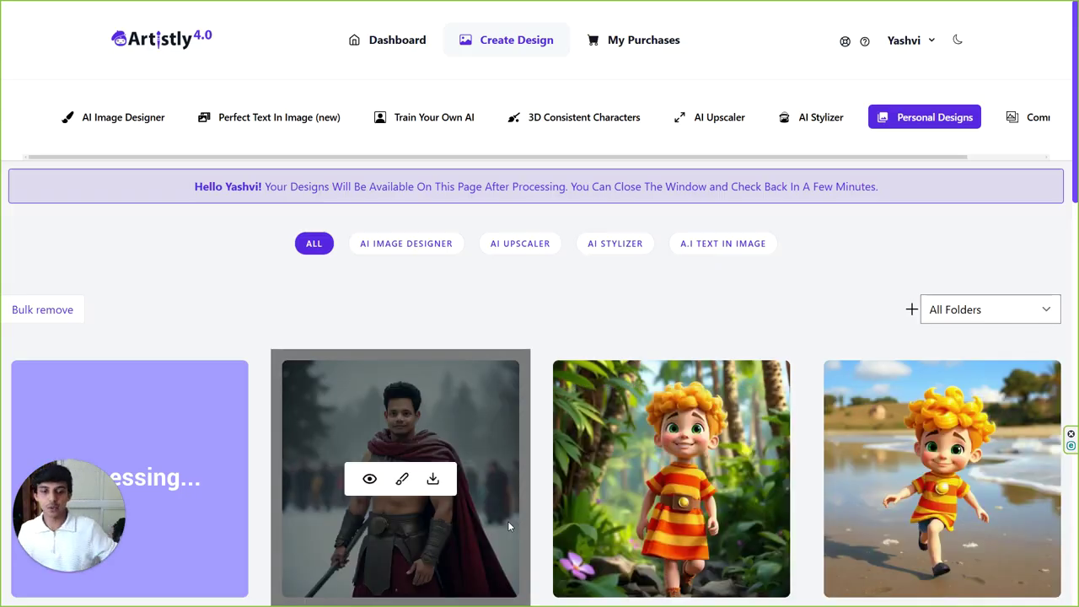
scroll(652, 350, down, 1)
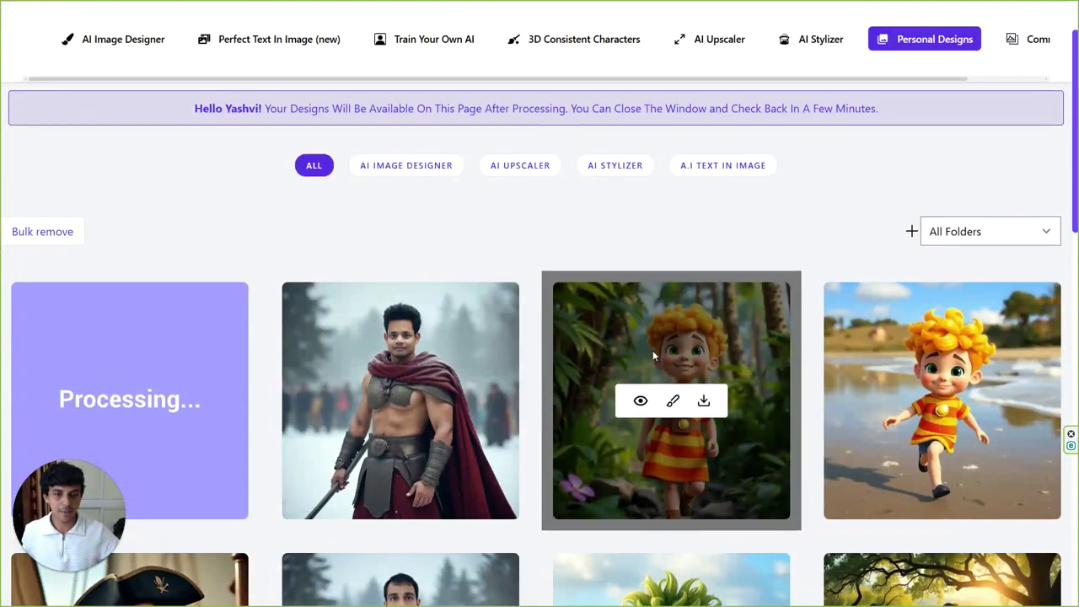
scroll(653, 350, up, 1)
scroll(494, 305, down, 1)
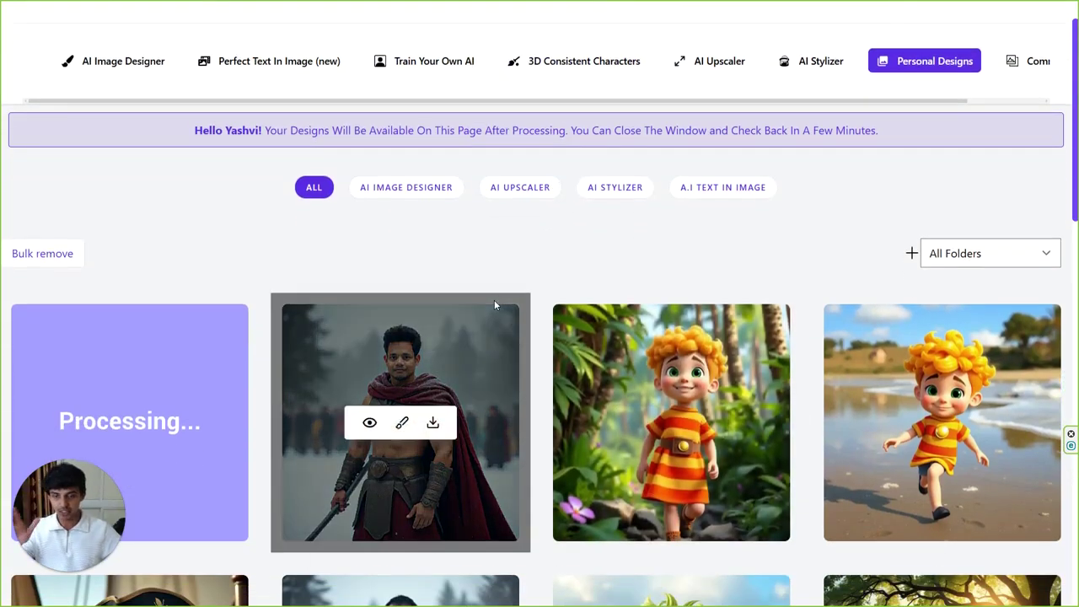
click(367, 424)
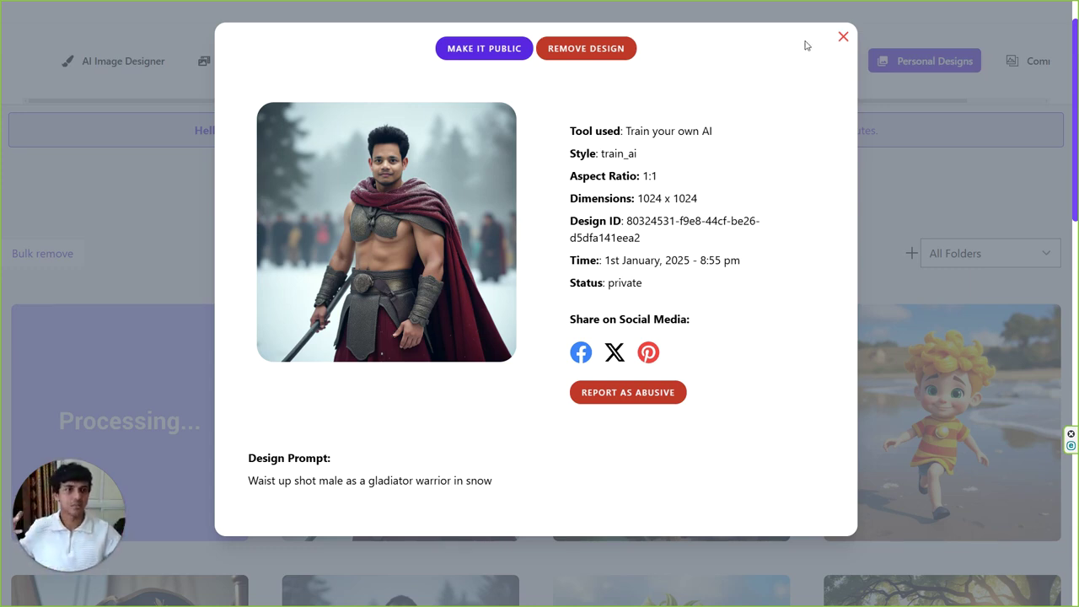
click(843, 37)
scroll(498, 224, up, 1)
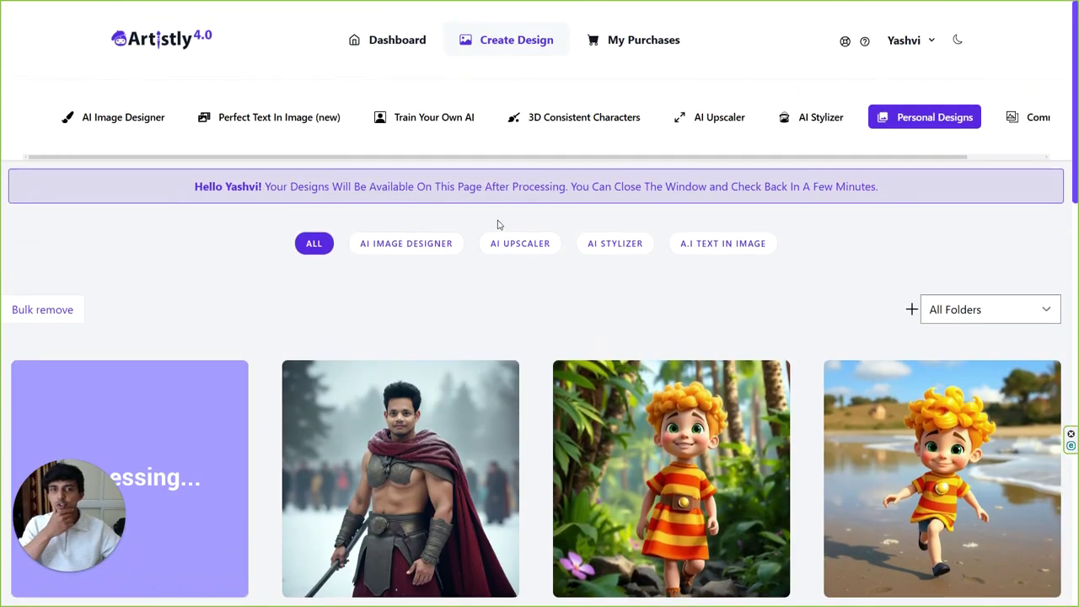
click(435, 123)
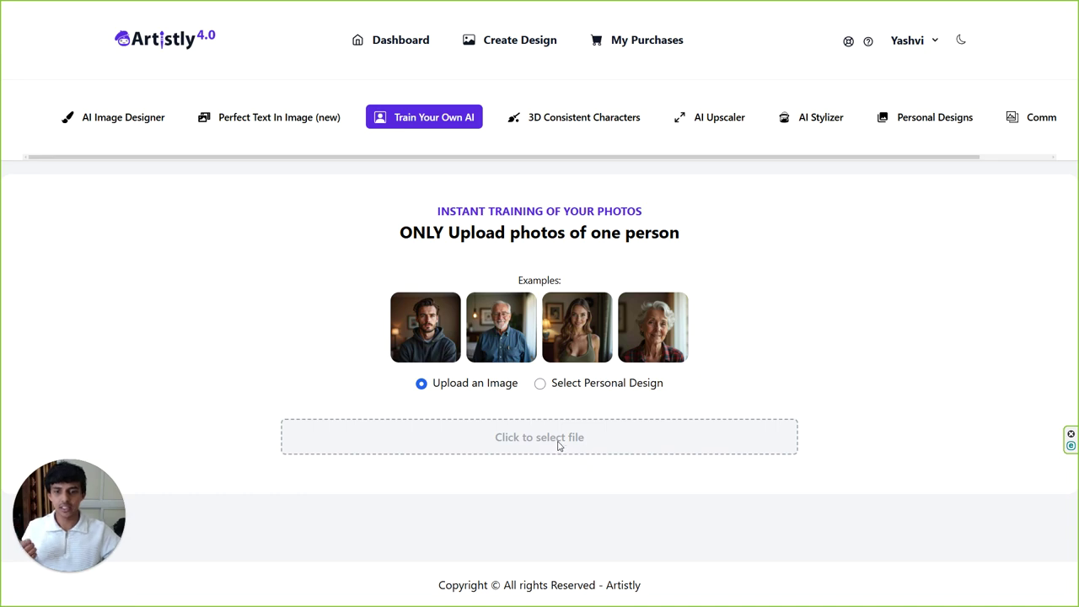
- Upload the striped-sweater WhatsApp photo as the training image
click(558, 445)
click(477, 209)
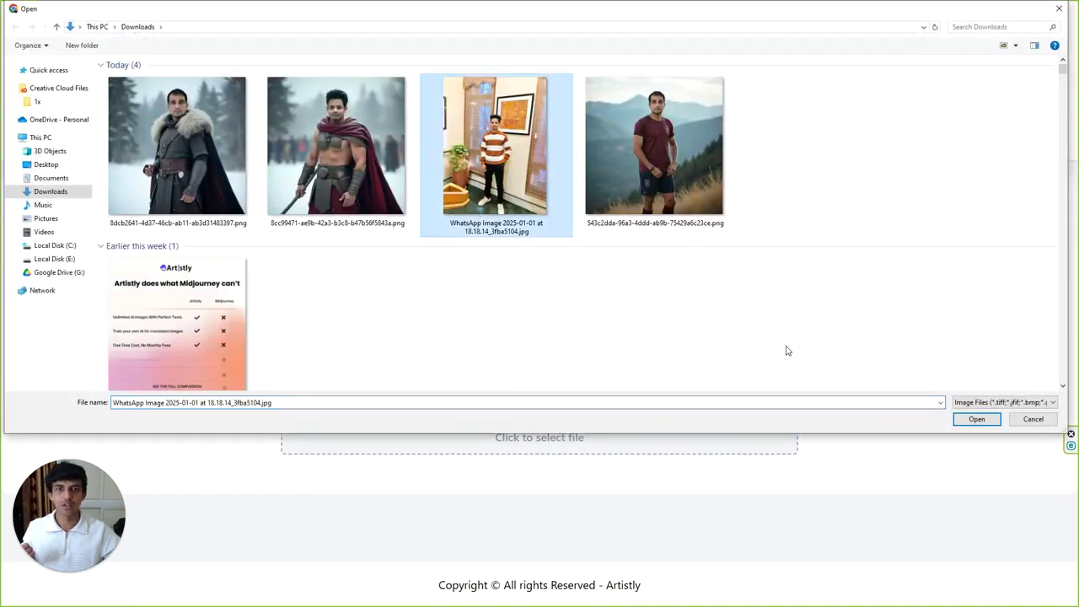
click(975, 418)
scroll(797, 337, down, 2)
scroll(790, 320, down, 2)
- Set similarity to High and generate a 'businessman in garden' design
click(650, 448)
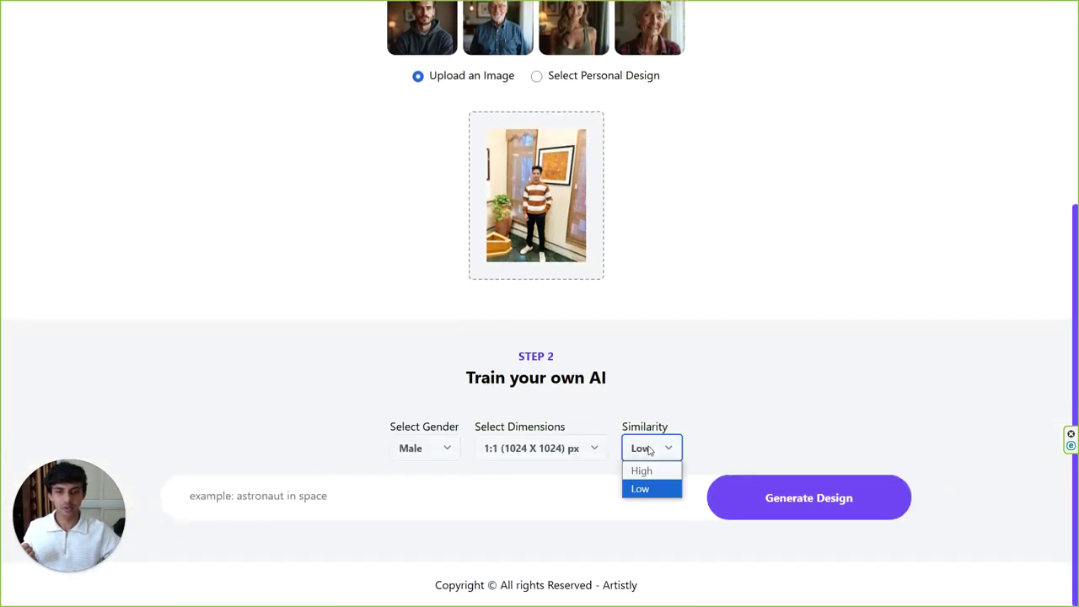
click(647, 471)
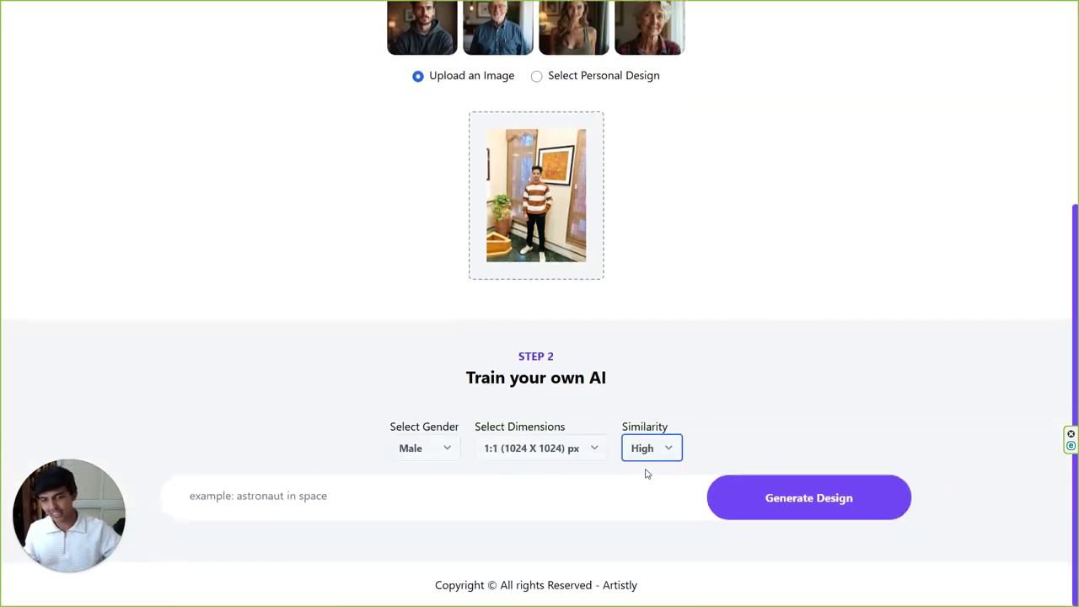
click(451, 493)
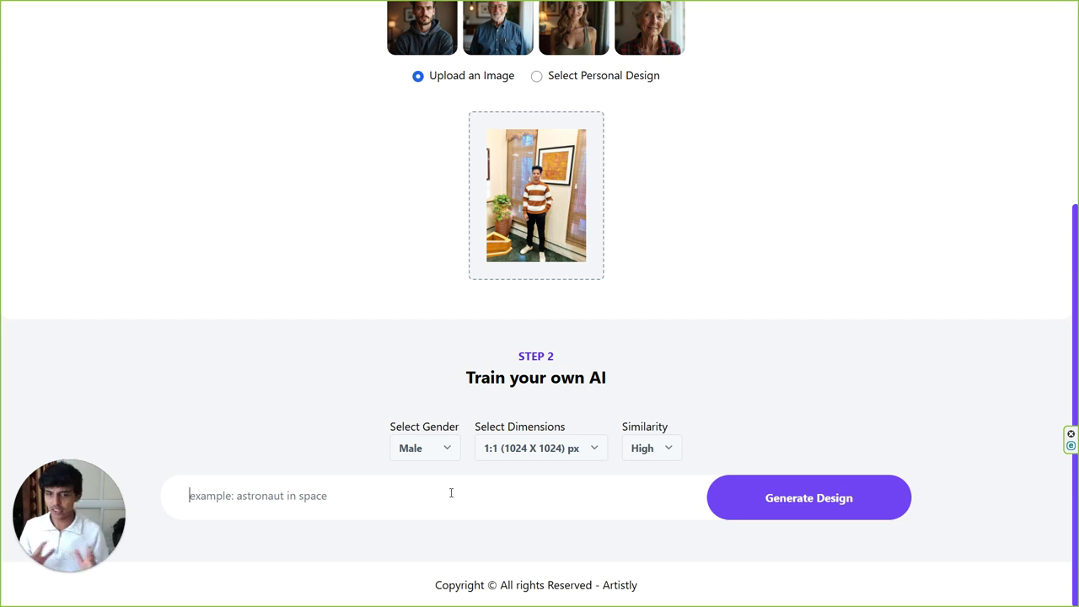
text(busi)
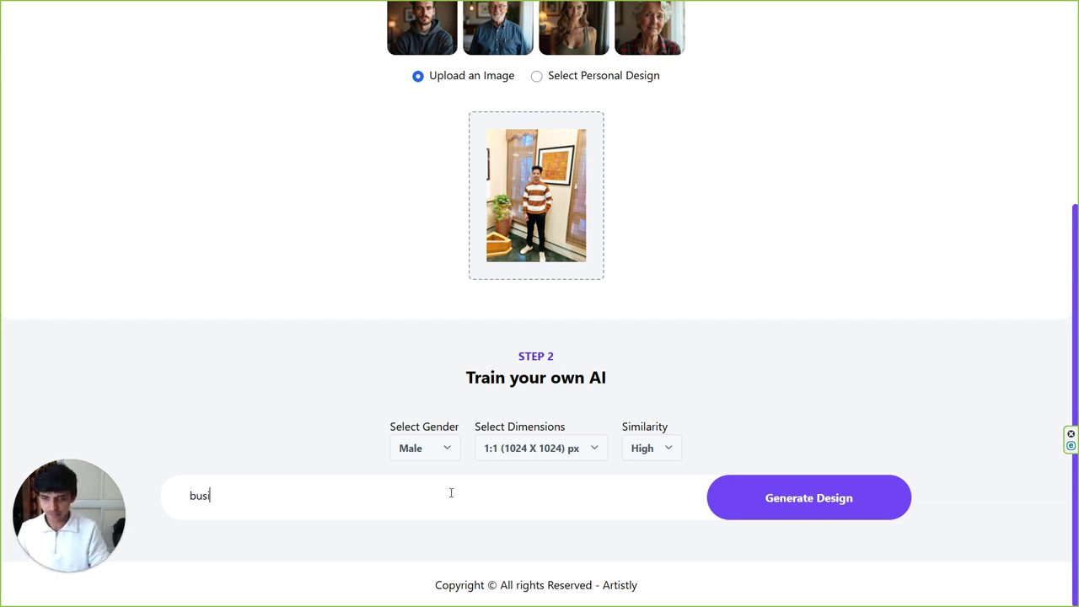
text(nessman in garden)
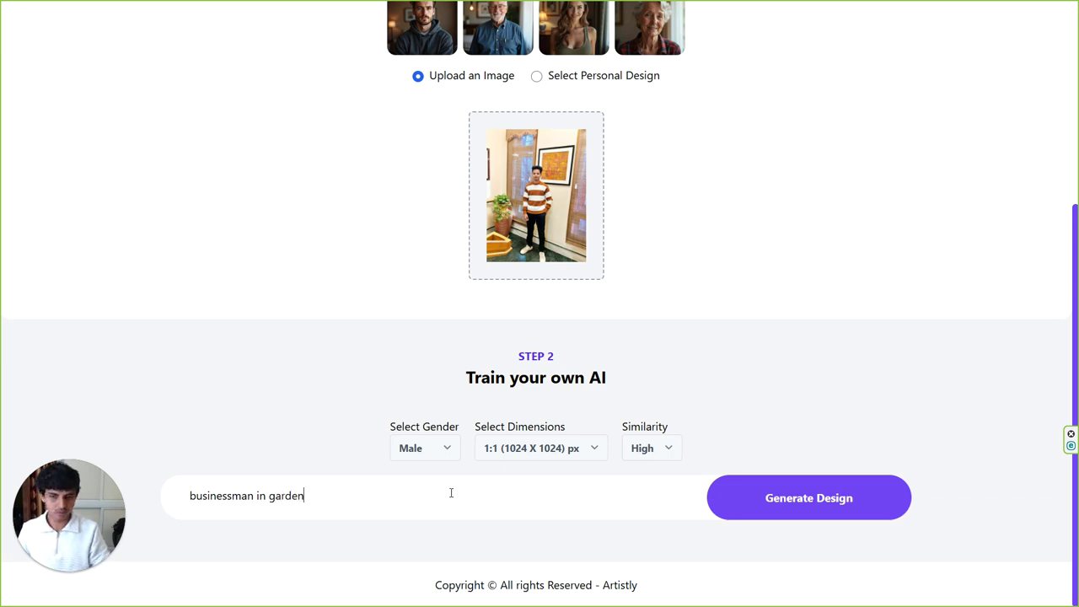
click(722, 495)
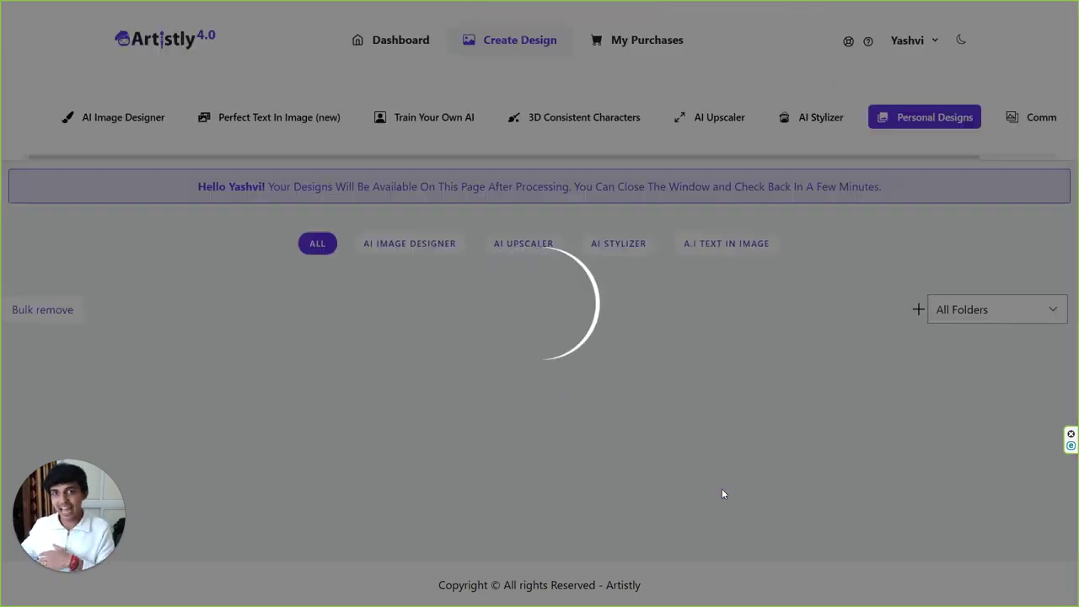
- Browse Personal Designs and inspect the yellow-haired boy design's details
scroll(712, 472, down, 2)
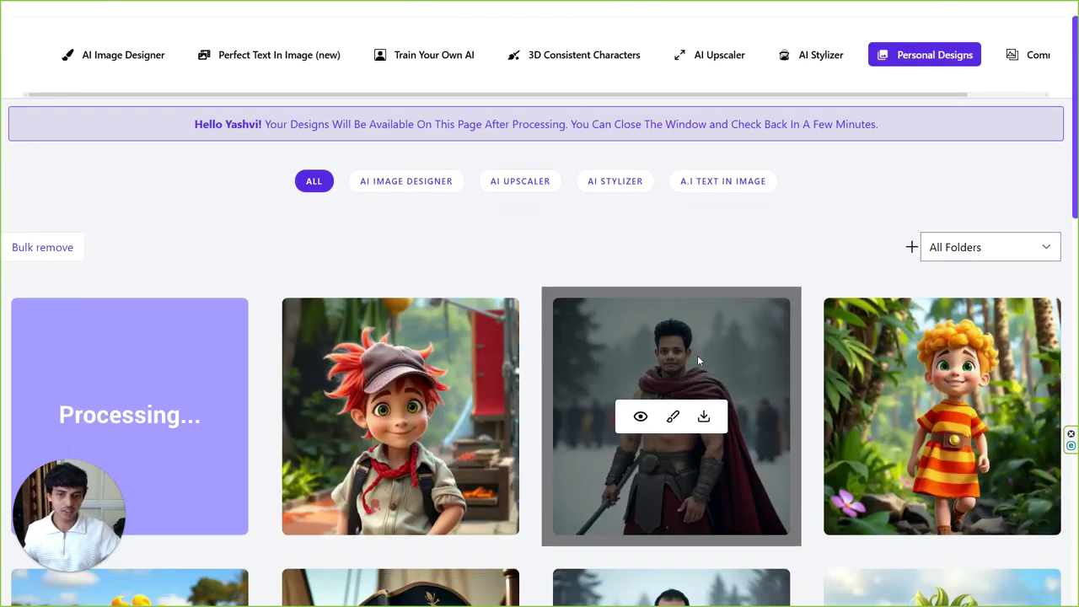
mouse_move(399, 335)
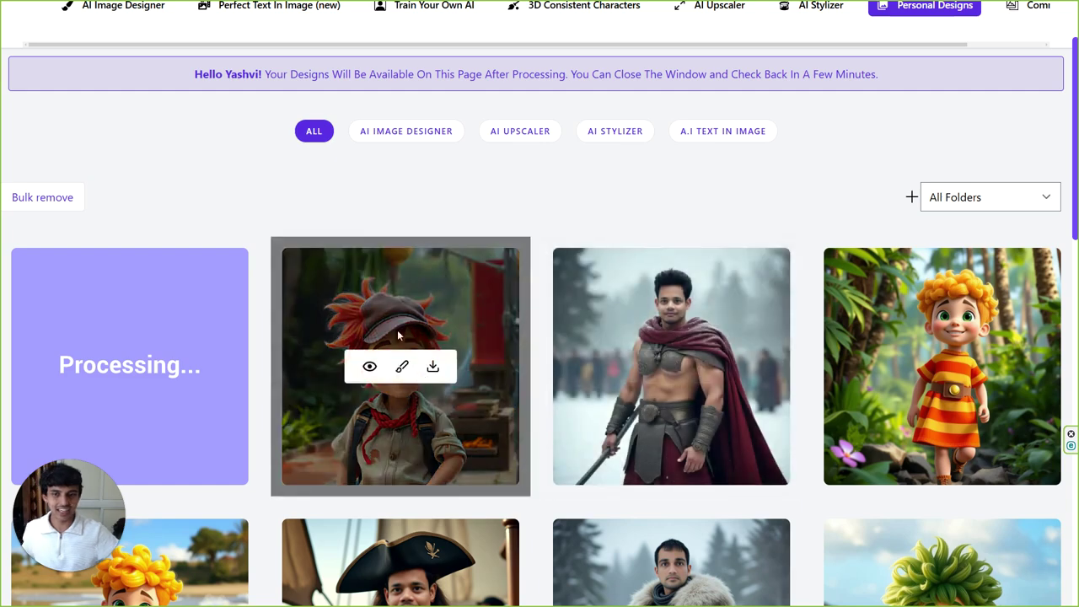
scroll(472, 253, down, 2)
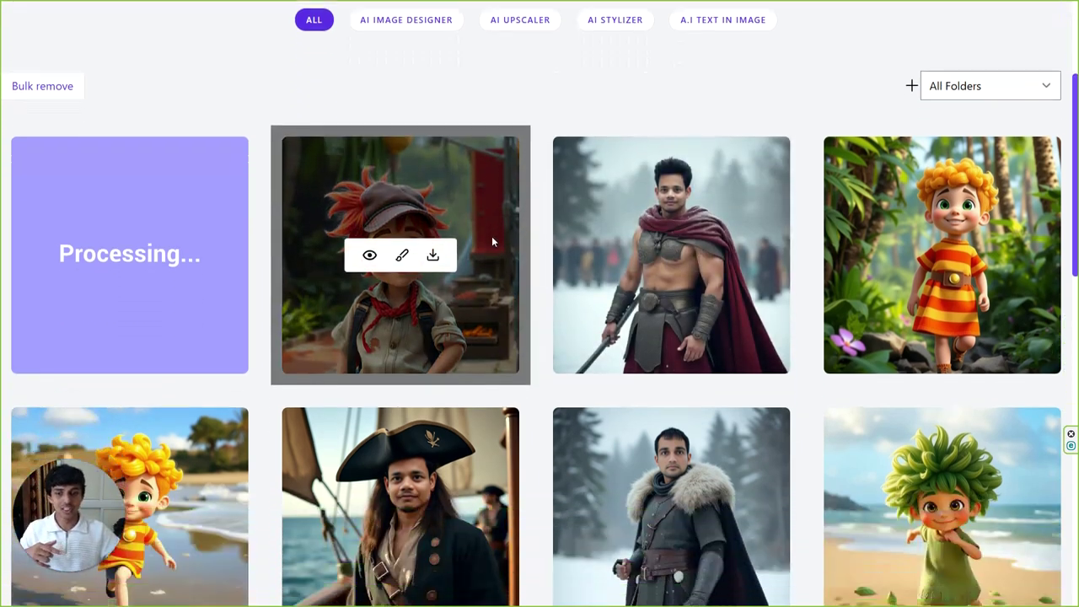
click(912, 256)
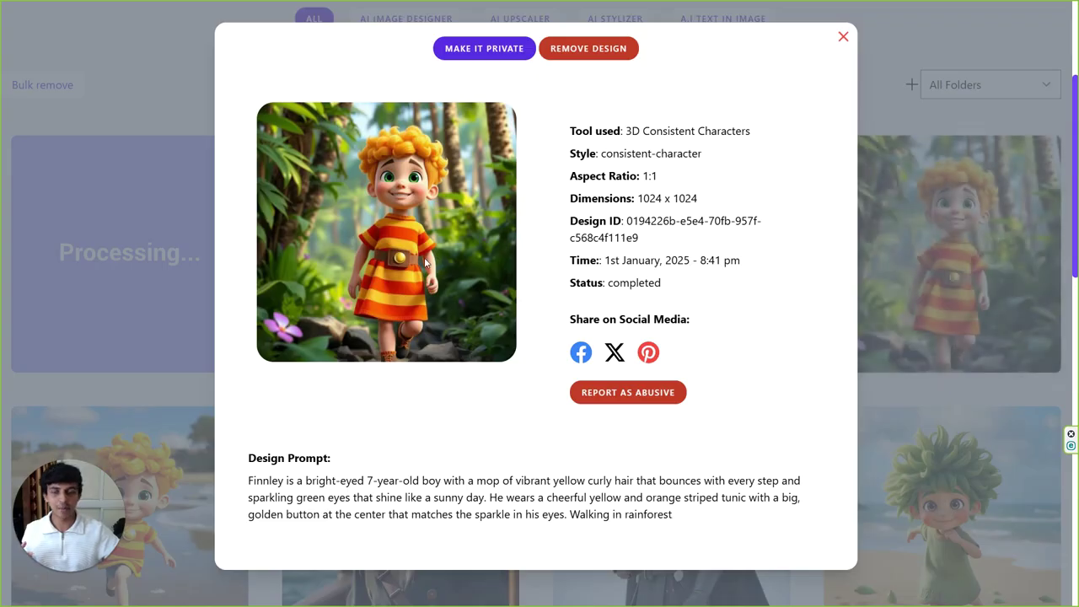
click(844, 36)
scroll(751, 124, up, 3)
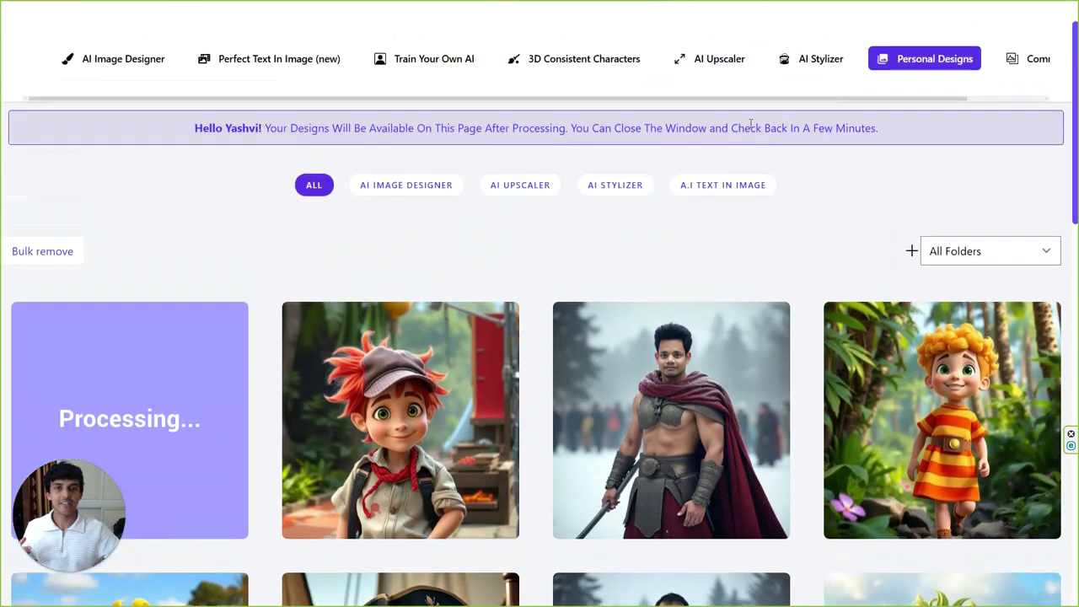
- Look over the 3D Consistent Characters page and its results
click(600, 117)
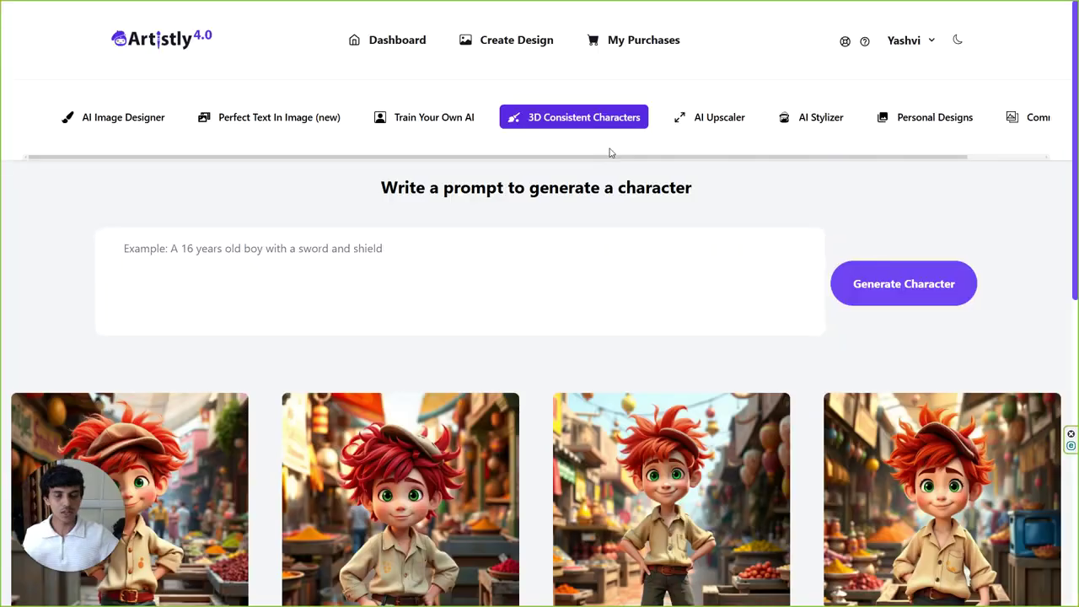
scroll(614, 153, down, 4)
mouse_move(943, 449)
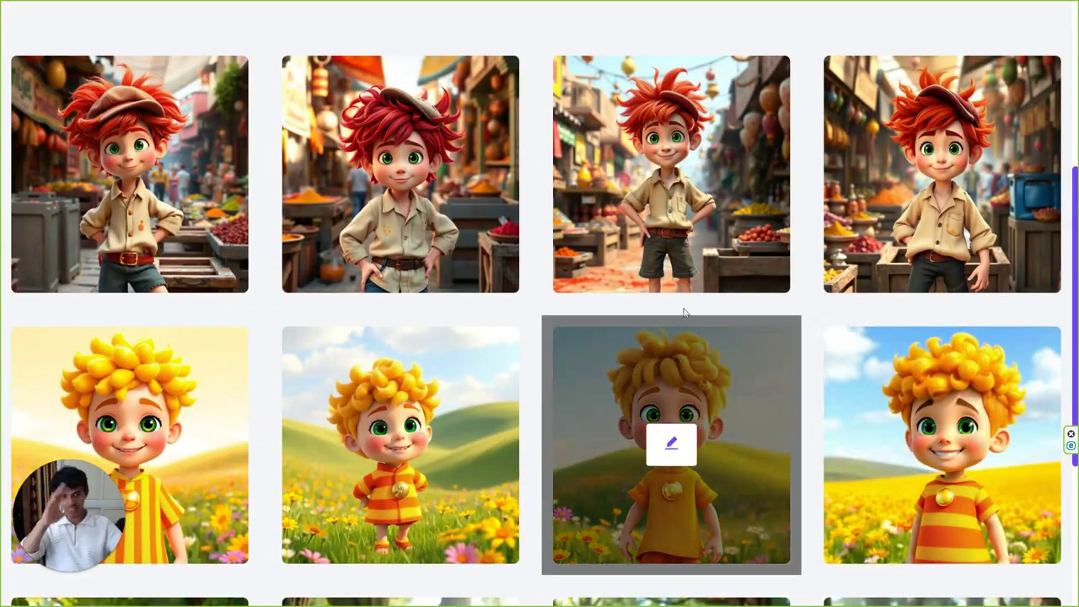
scroll(679, 253, up, 5)
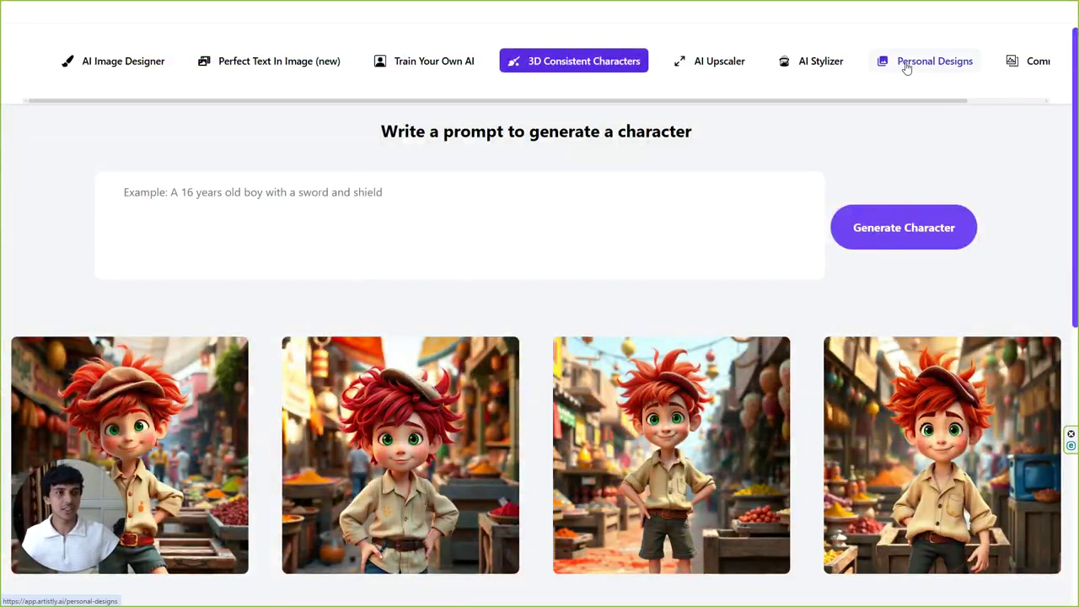
- Recheck the yellow-haired boy design in Personal Designs, then return to Train Your Own AI
click(905, 62)
scroll(730, 208, down, 3)
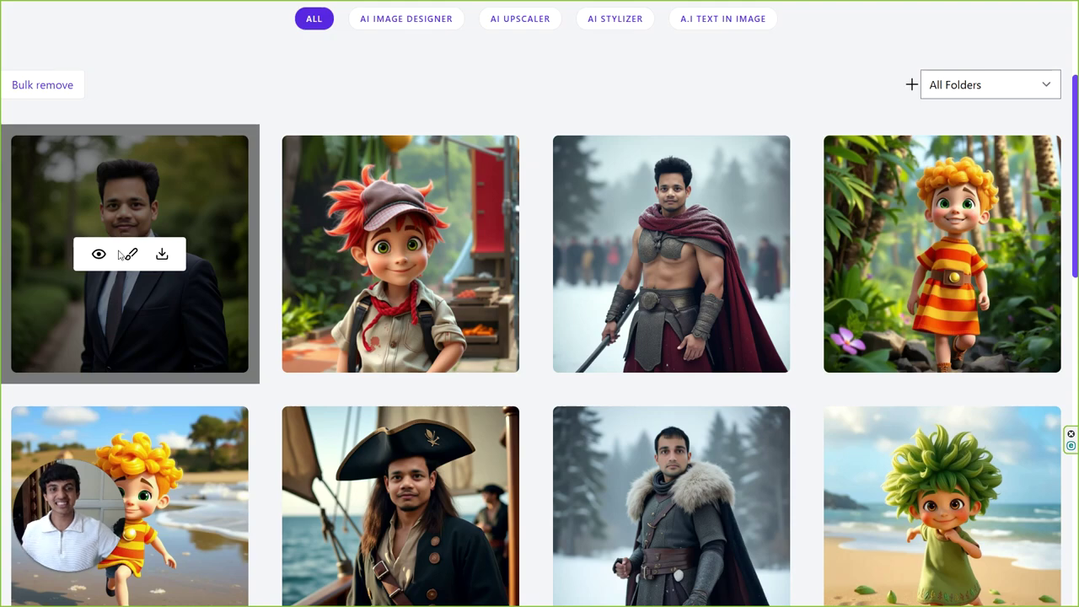
scroll(143, 232, up, 2)
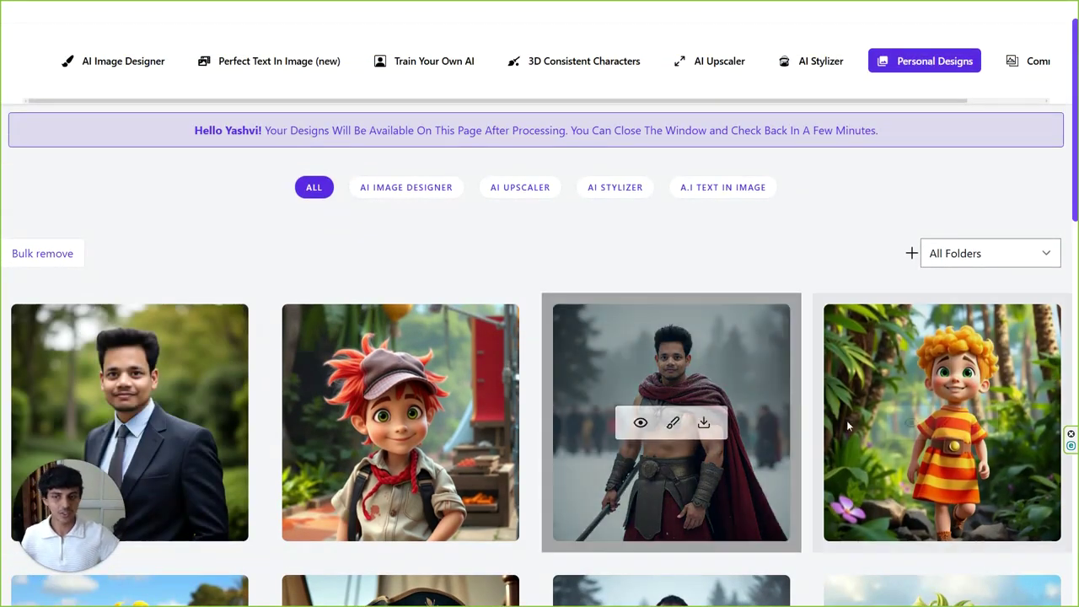
click(911, 421)
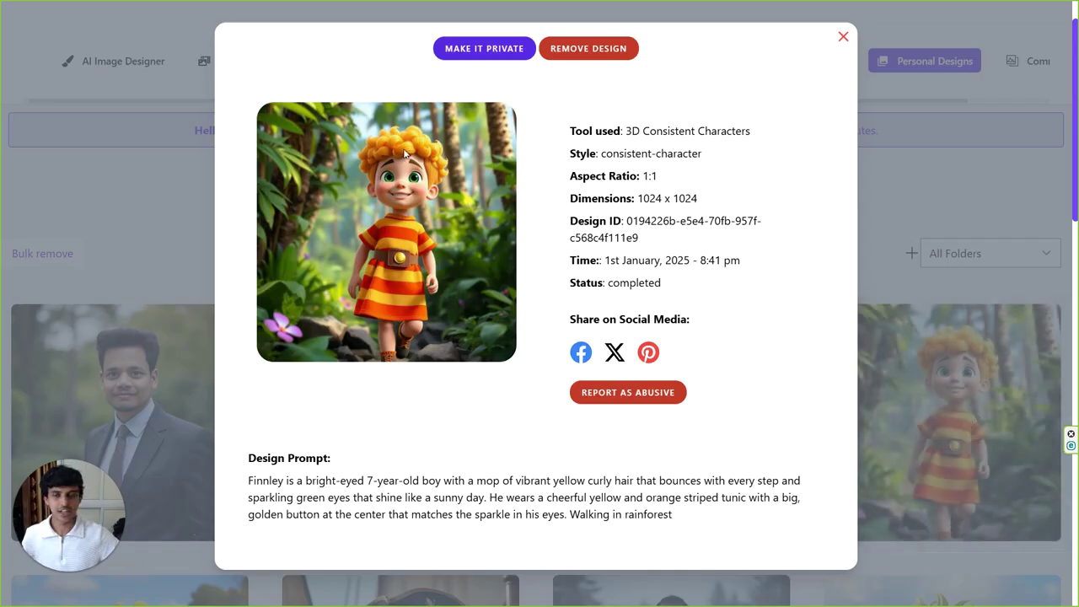
click(844, 38)
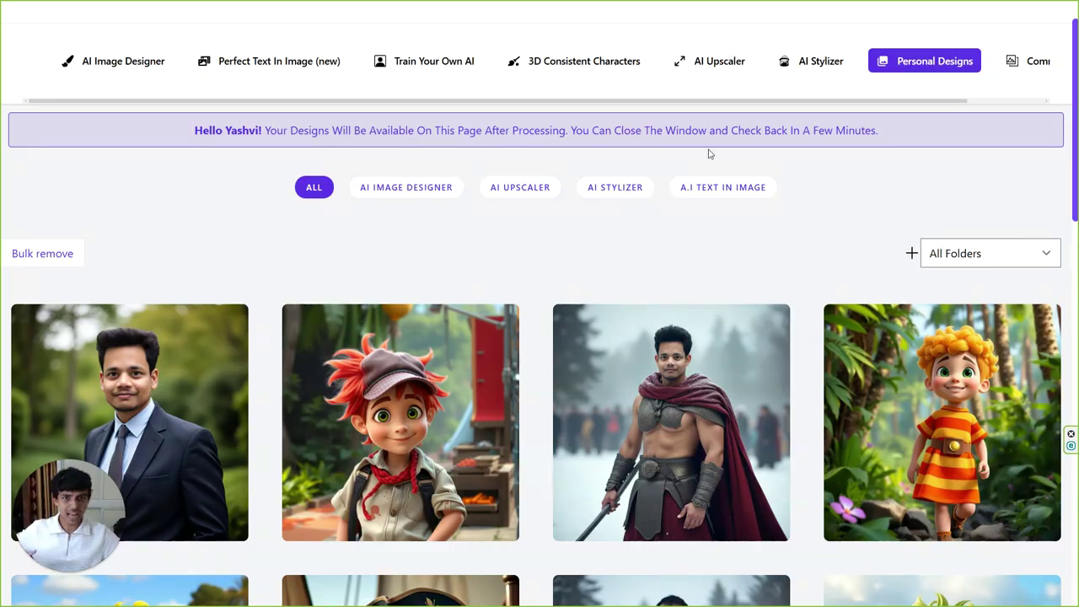
click(447, 67)
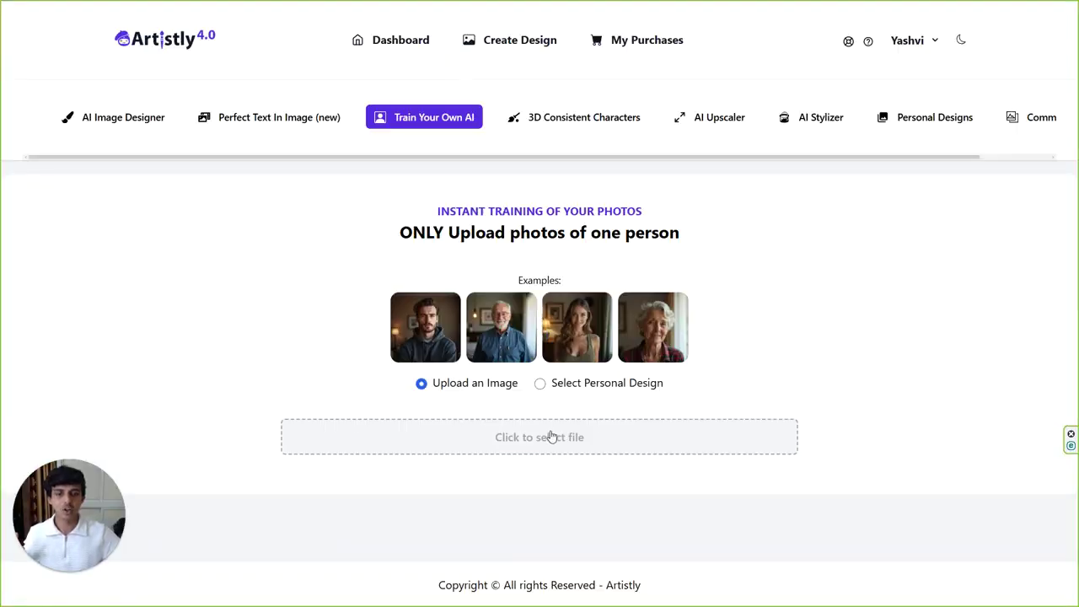
- Choose Select Personal Design as the source, then go to 3D Consistent Characters
click(541, 383)
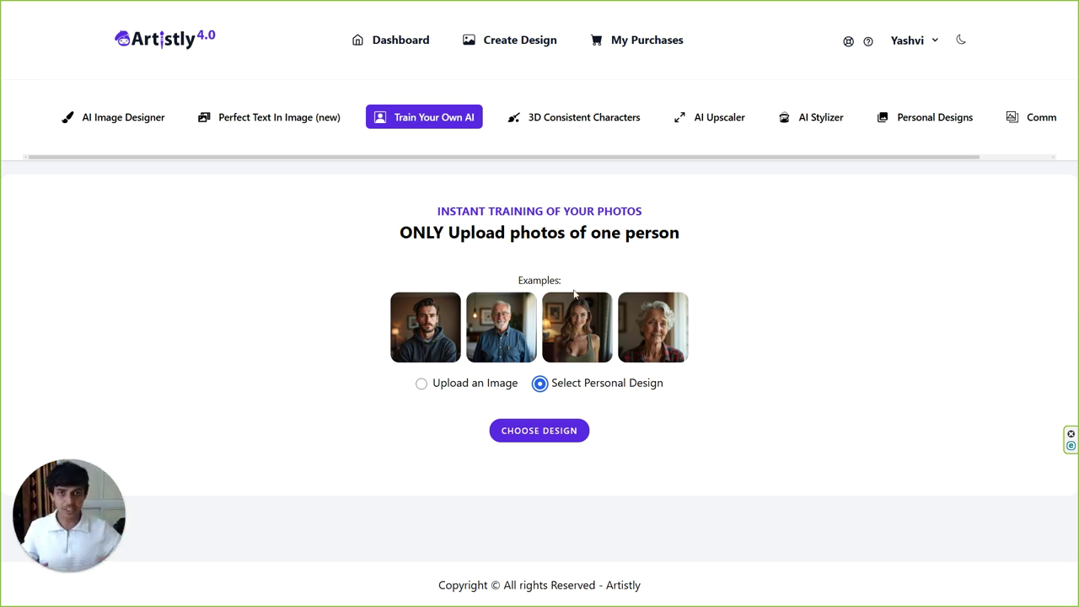
click(548, 116)
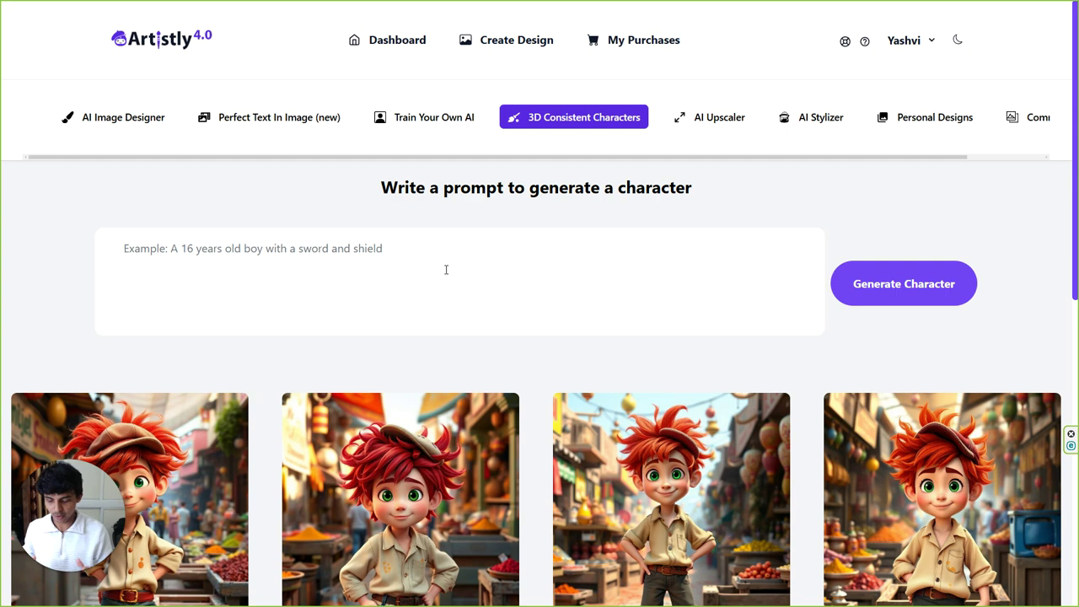
- Generate characters from the prompt 'blue hair boy' and review the four results
click(446, 270)
text(blue hair )
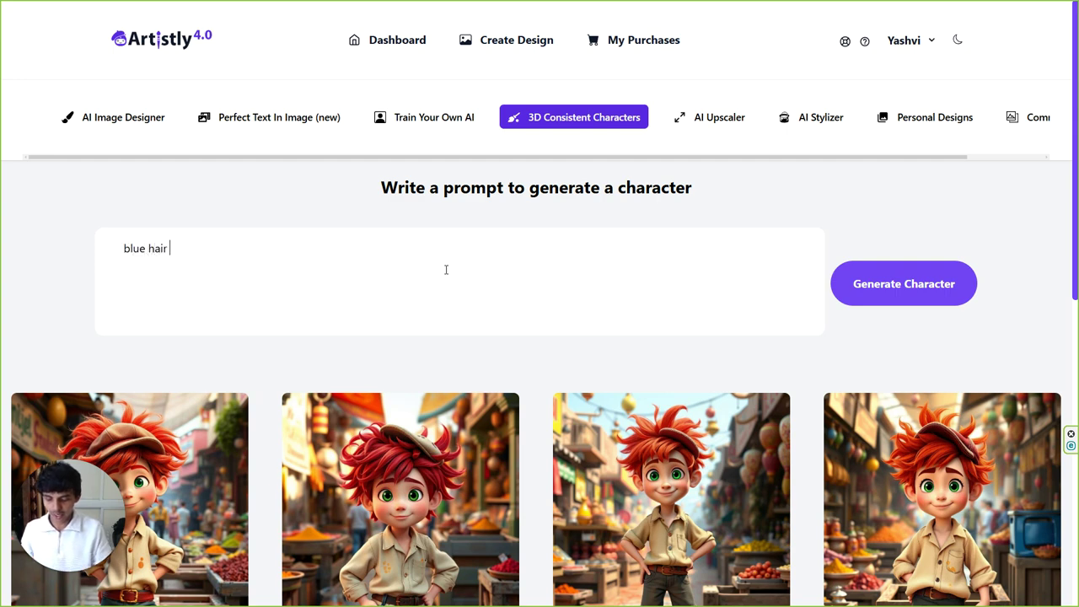
text(boy)
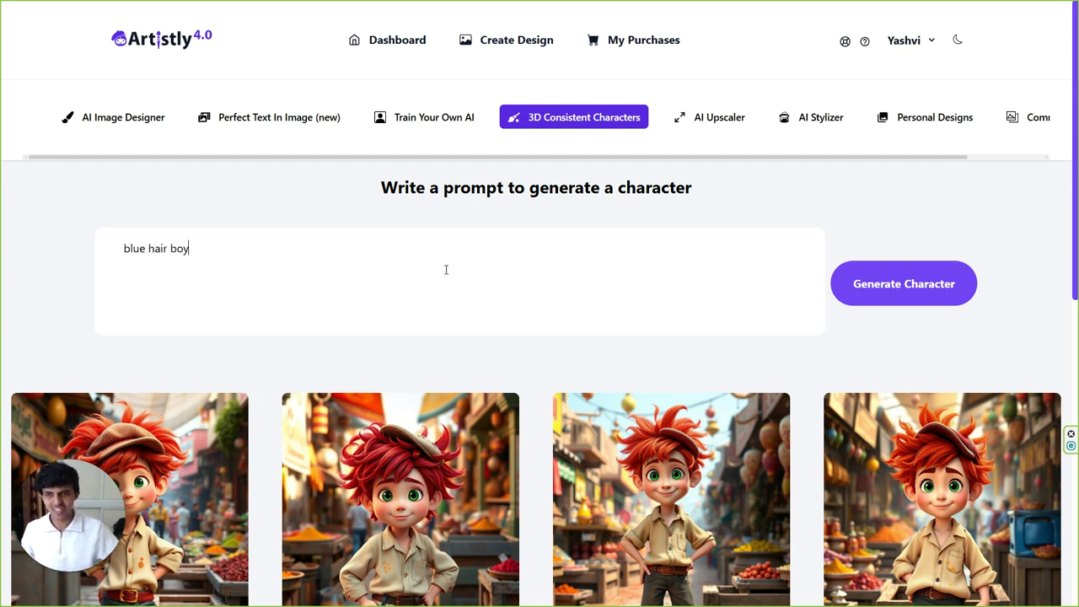
click(864, 305)
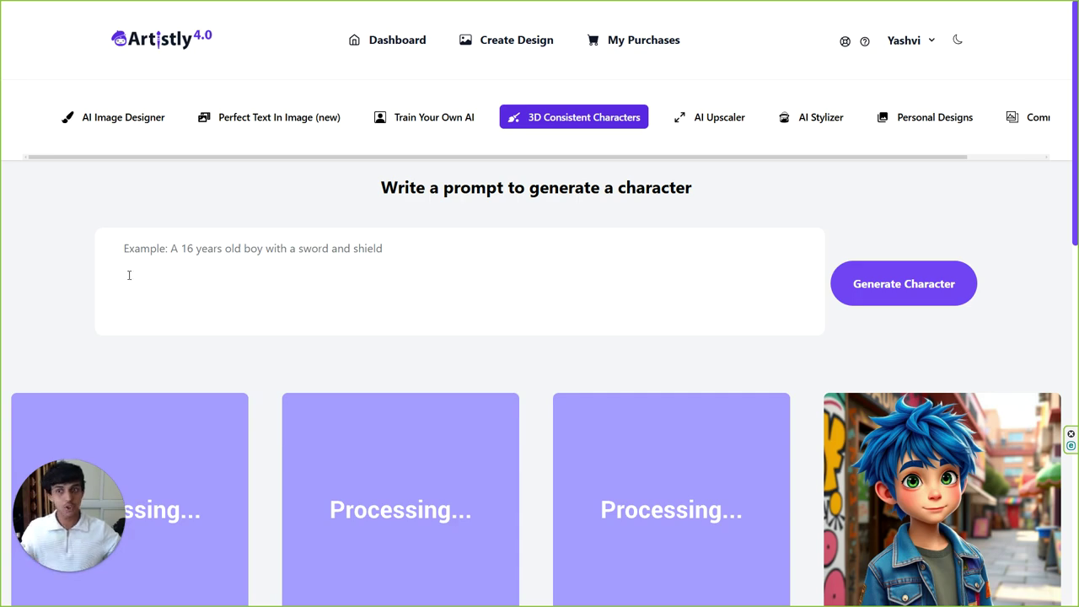
scroll(440, 308, down, 2)
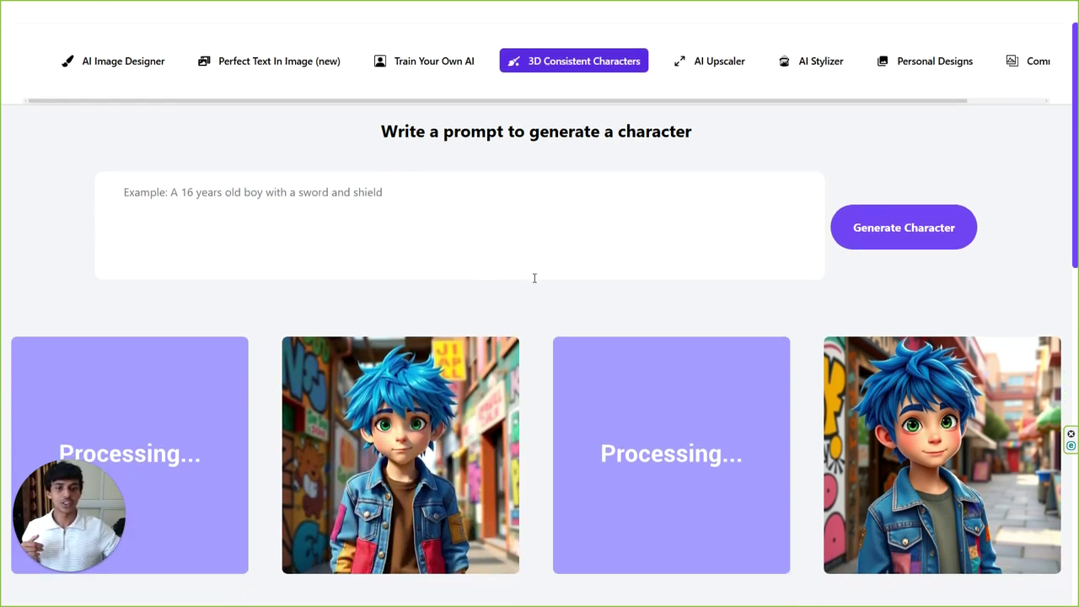
mouse_move(714, 434)
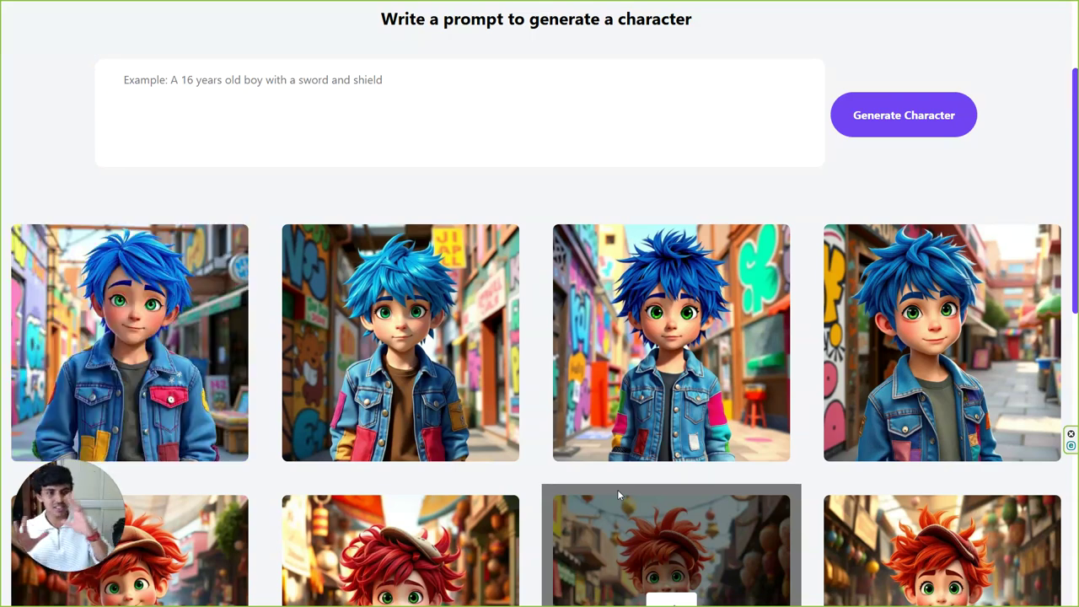
- Generate the second blue-haired boy in a new scene with the prompt 'Walking in rainforest'
click(401, 341)
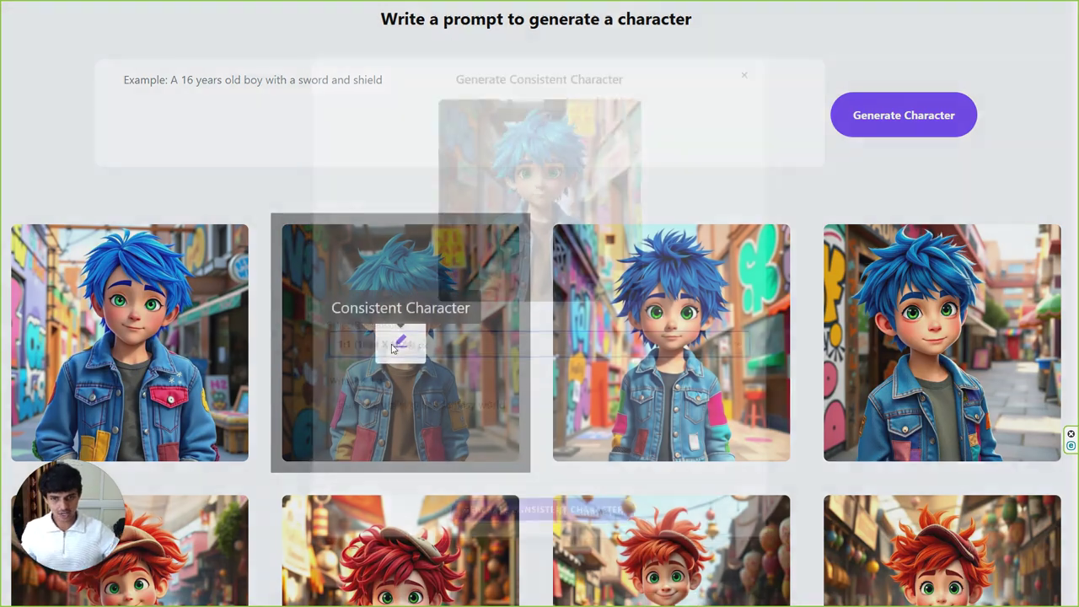
click(384, 420)
text(Wa)
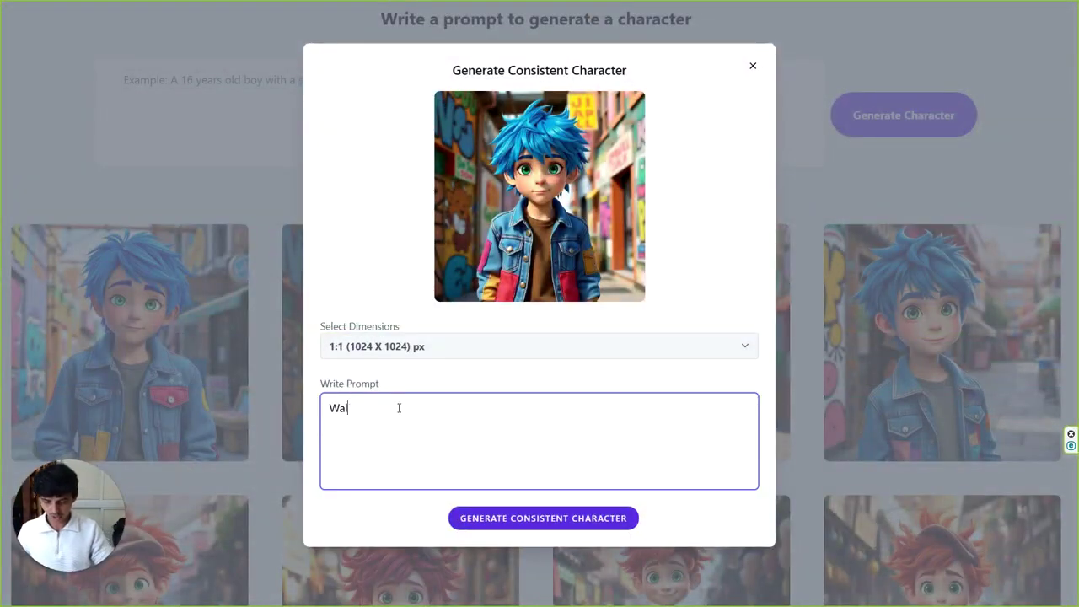
text(lking in rainforest)
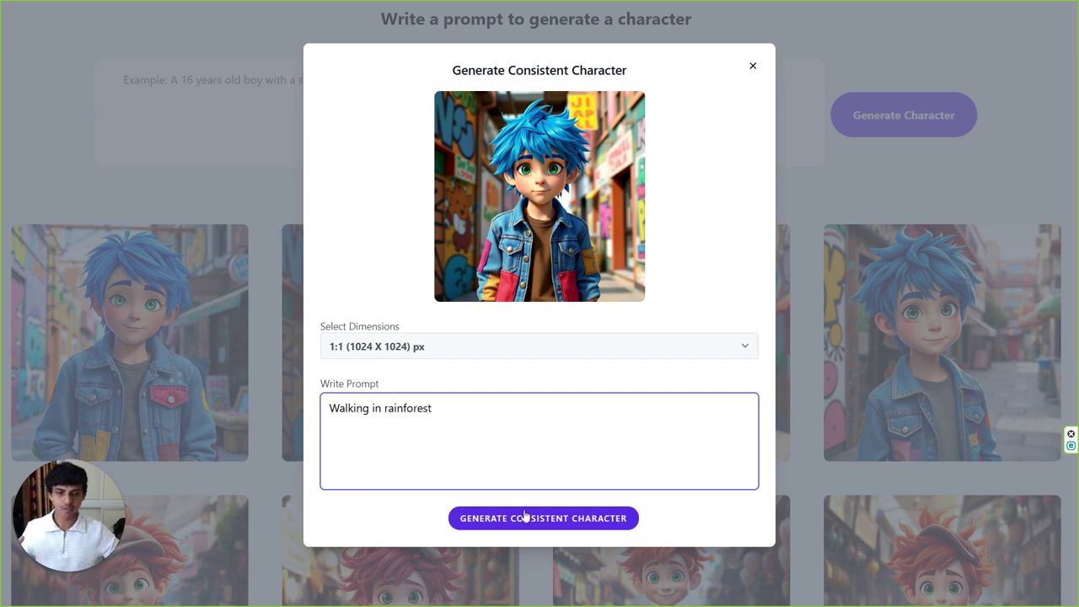
click(570, 523)
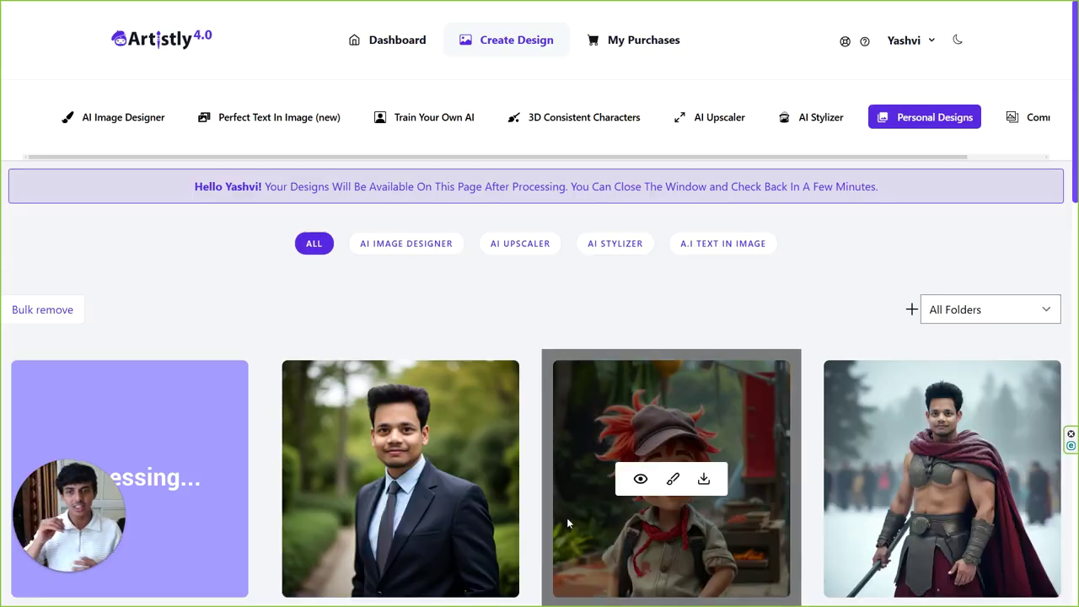
scroll(616, 322, down, 1)
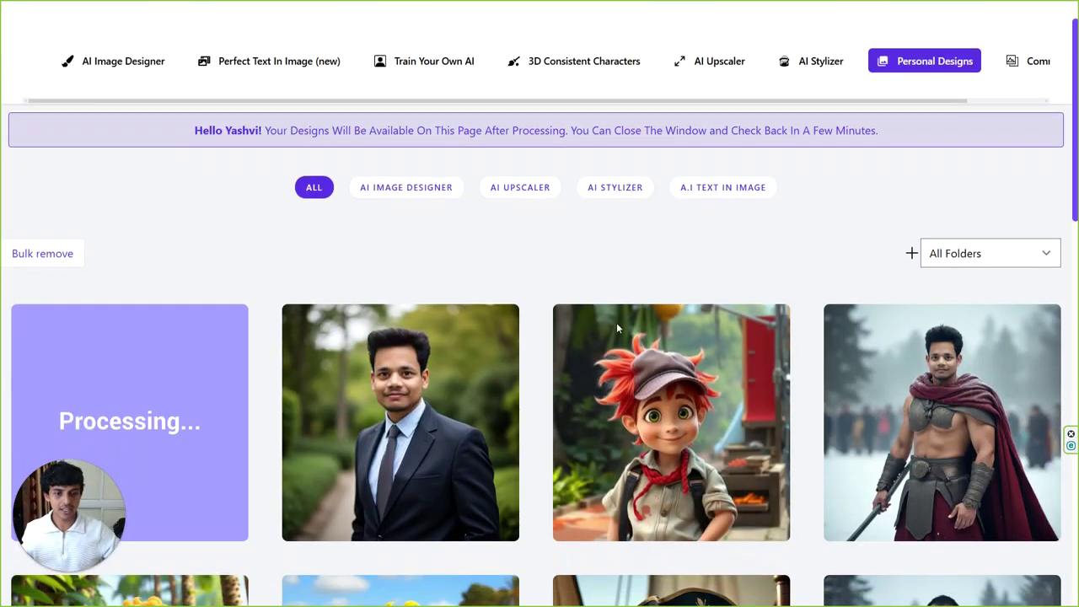
scroll(619, 317, up, 1)
scroll(621, 304, up, 1)
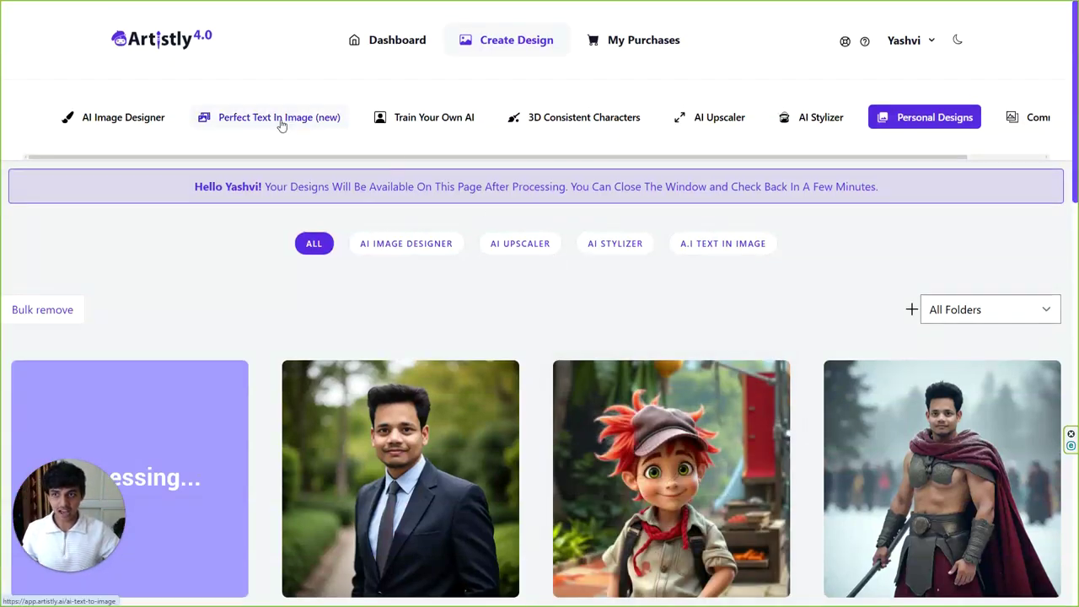
- In AI Image Designer, write the prompt 'rare blue toucan'
click(148, 122)
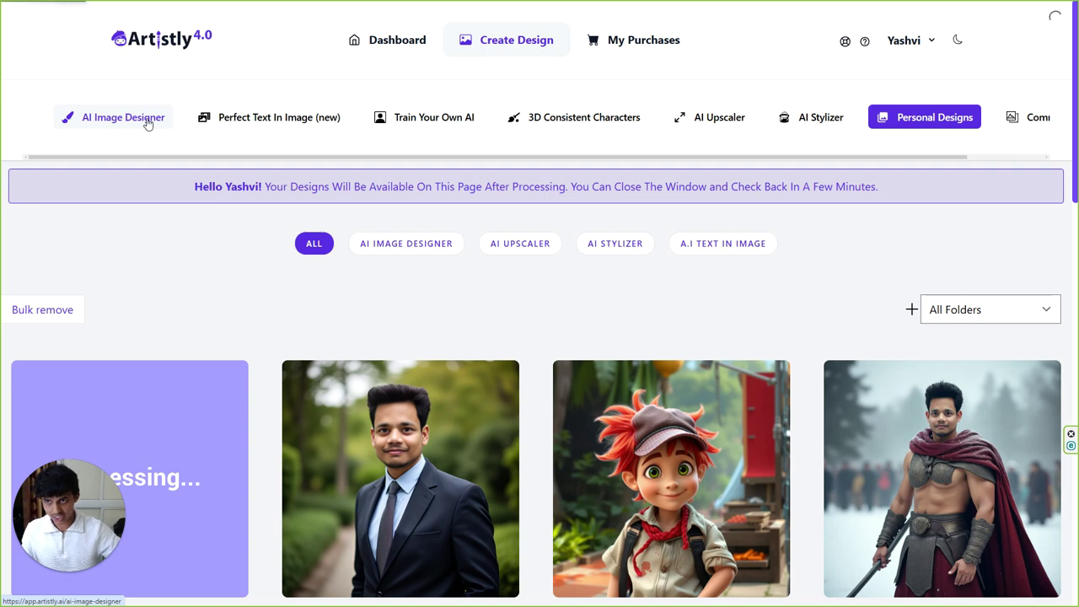
click(220, 122)
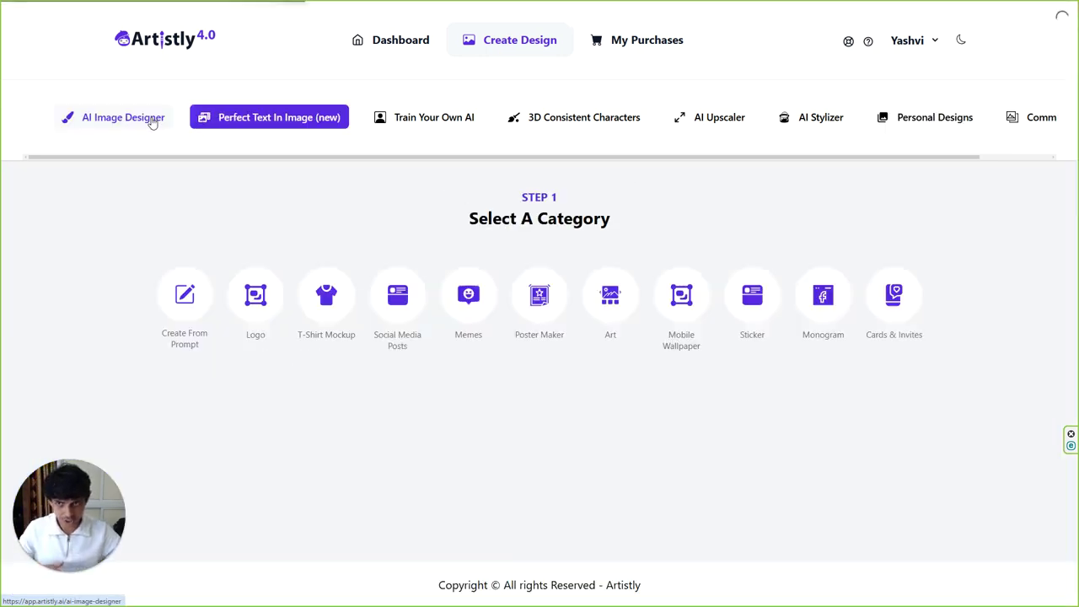
click(152, 118)
click(295, 263)
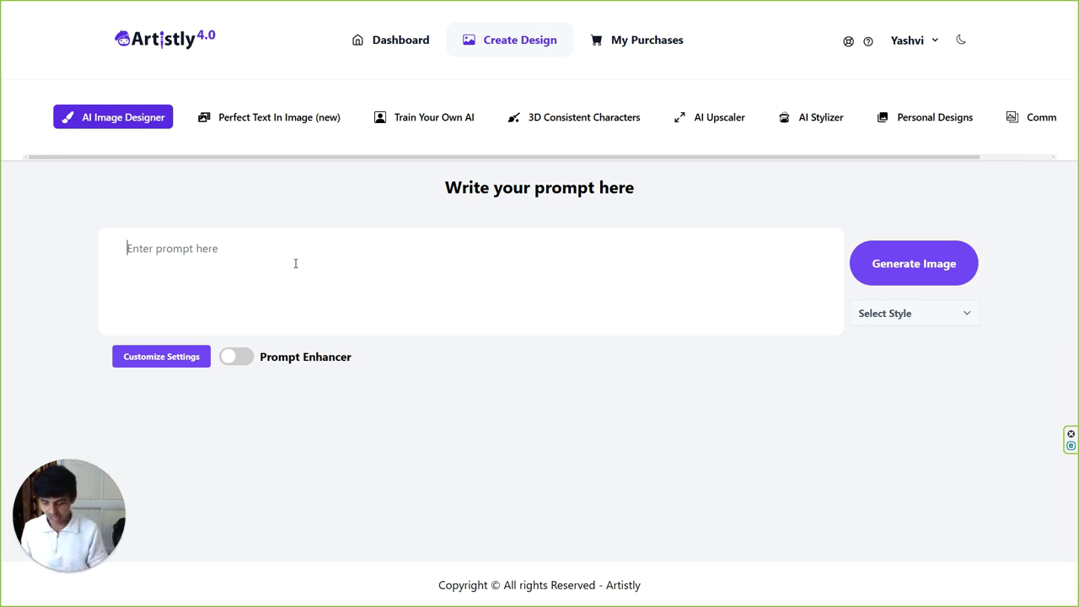
text(toucan)
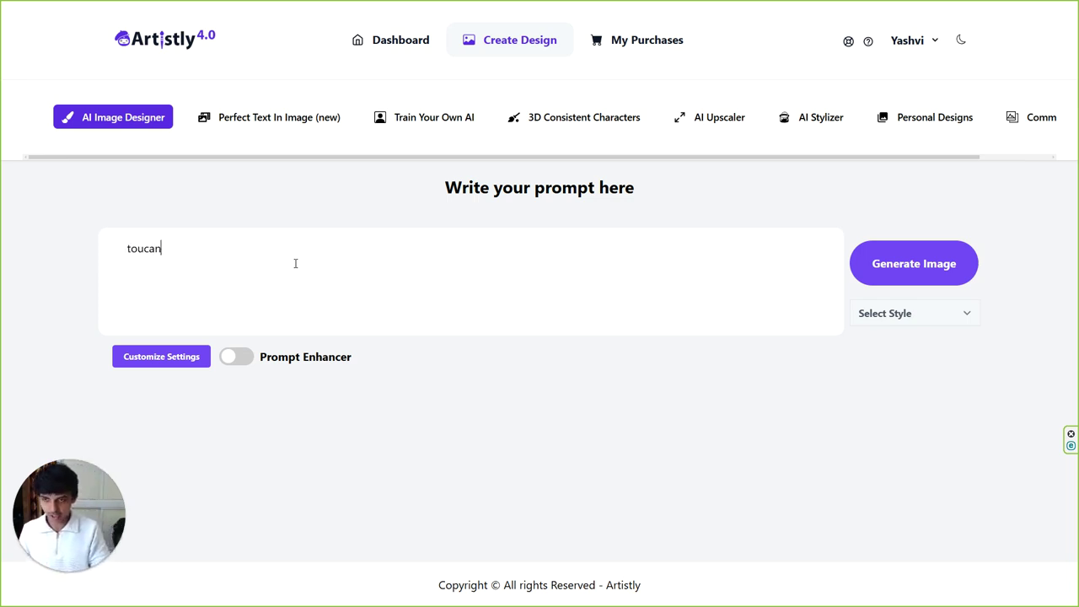
key(ctrl+a)
text(rare )
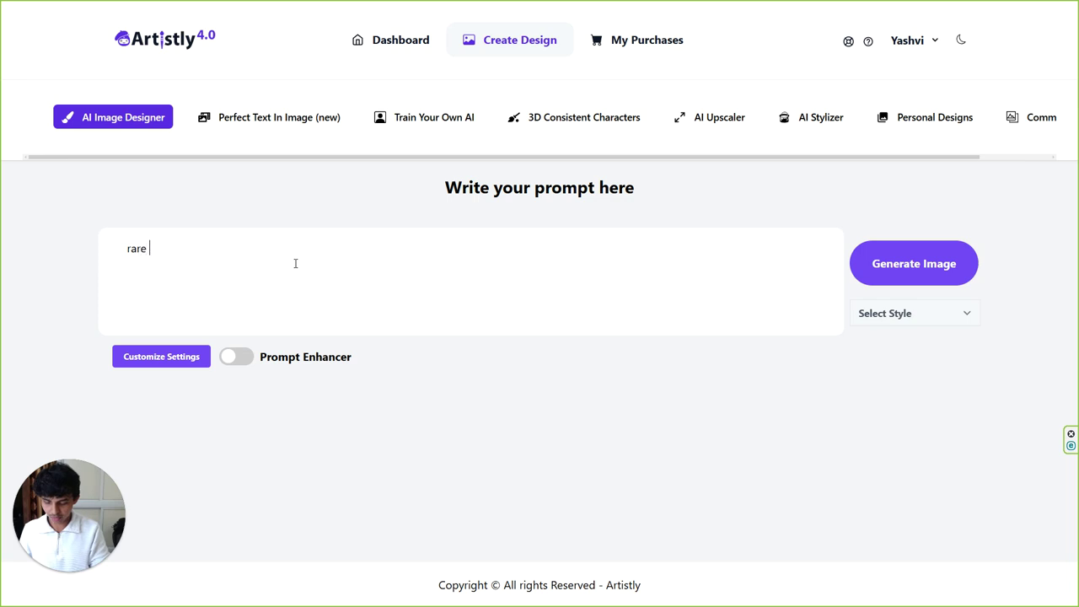
text(blu)
key(BackSpace)
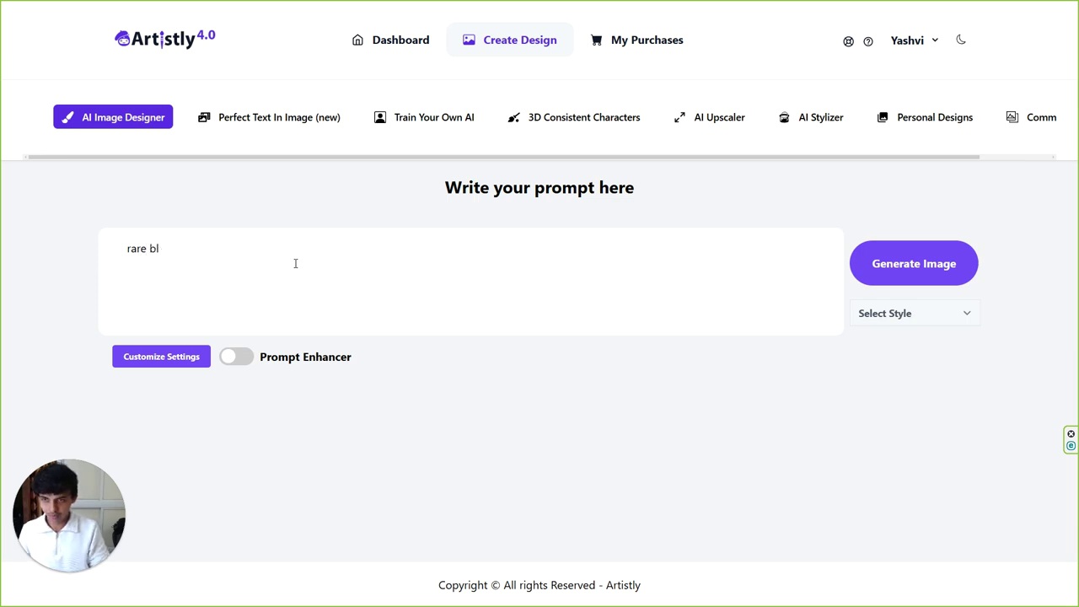
text(ue toucan)
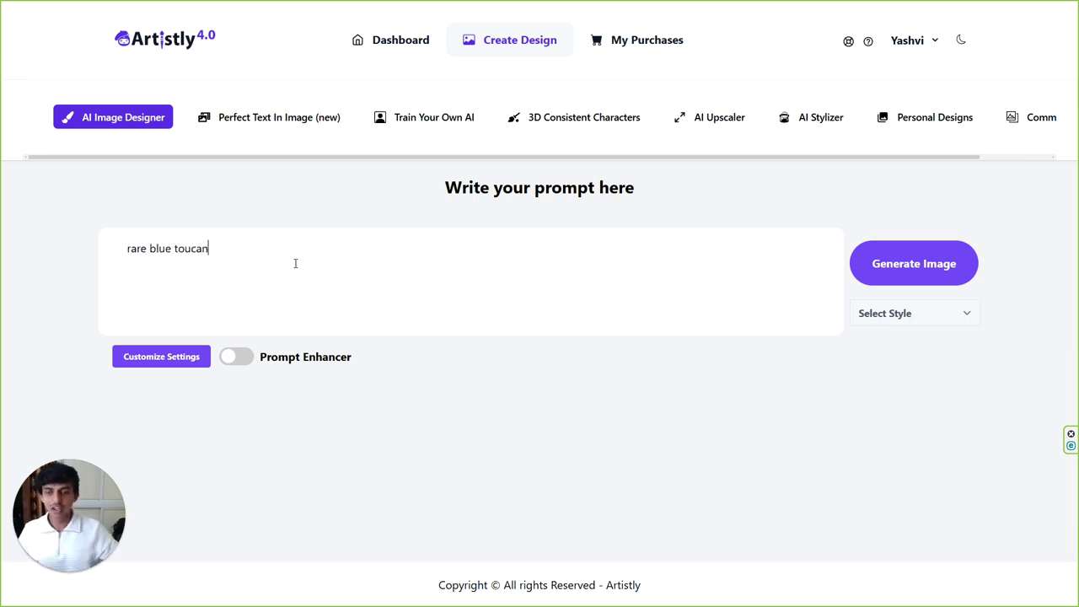
- Turn on Prompt Enhancer to expand the prompt, and set the image quantity to 4
click(237, 358)
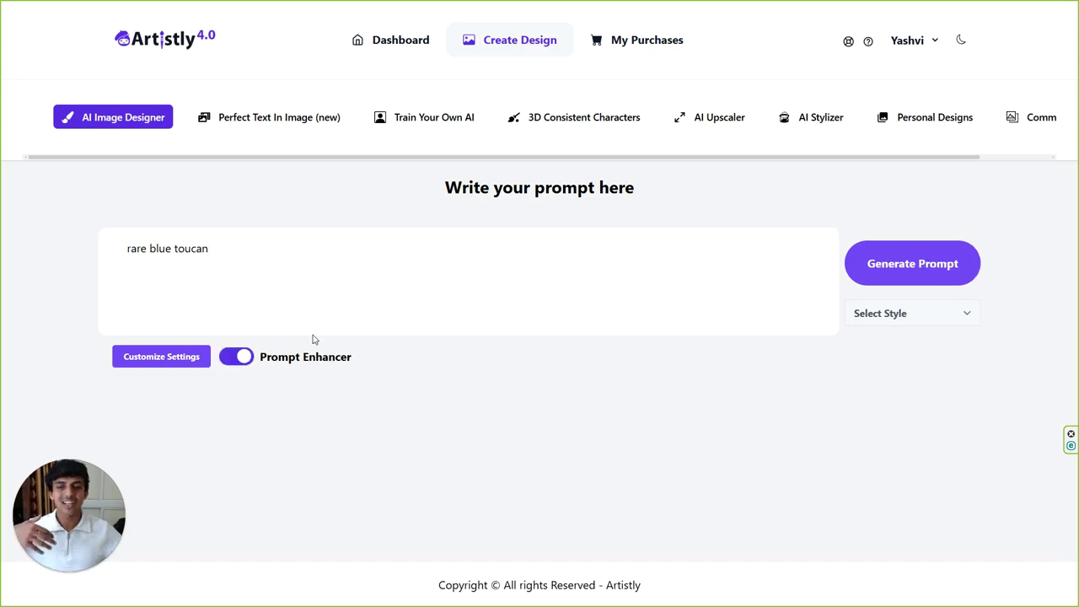
click(869, 268)
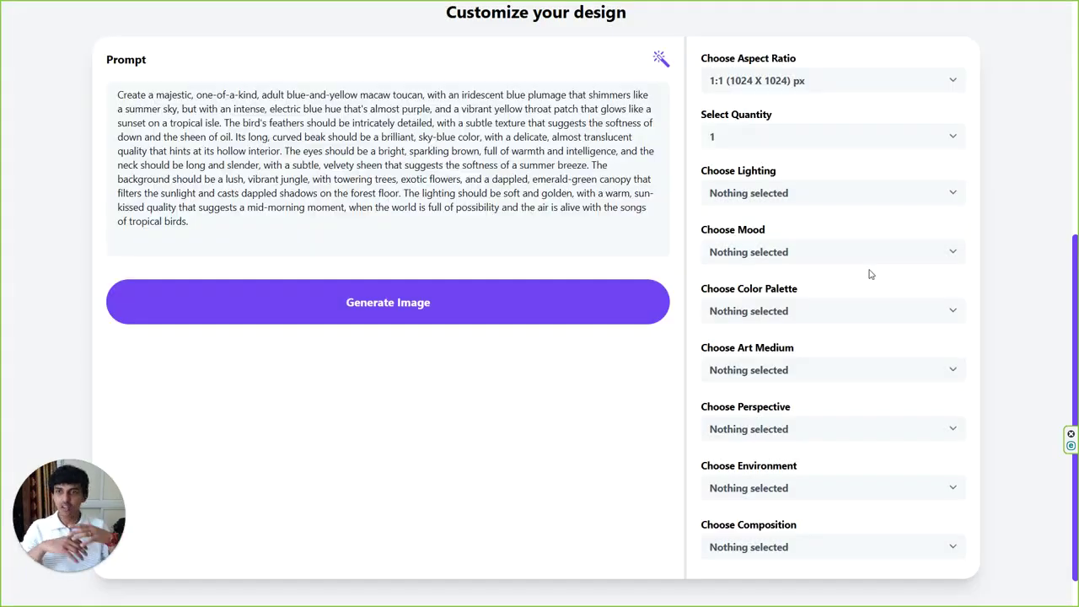
click(783, 143)
click(745, 203)
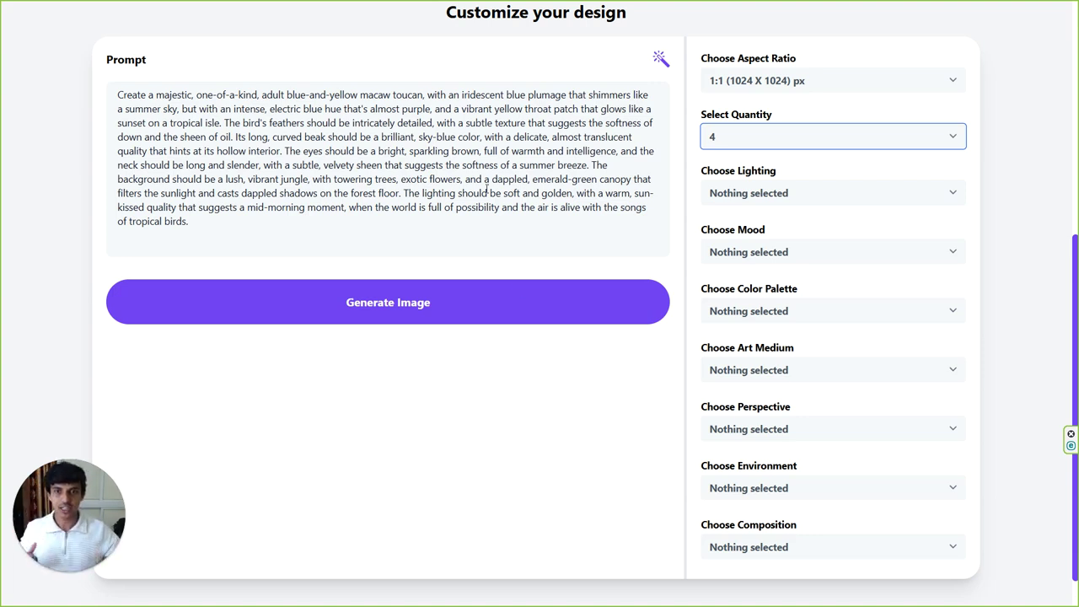
scroll(487, 250, up, 4)
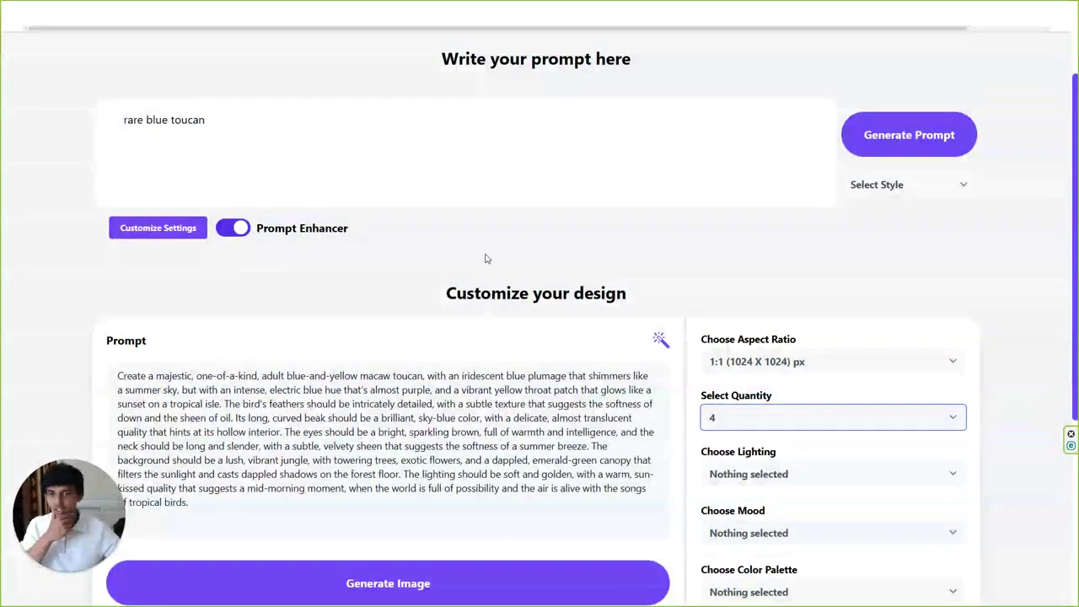
scroll(484, 383, down, 2)
- Generate the blue toucan images, then open the Perfect Text In Image category choices
click(466, 417)
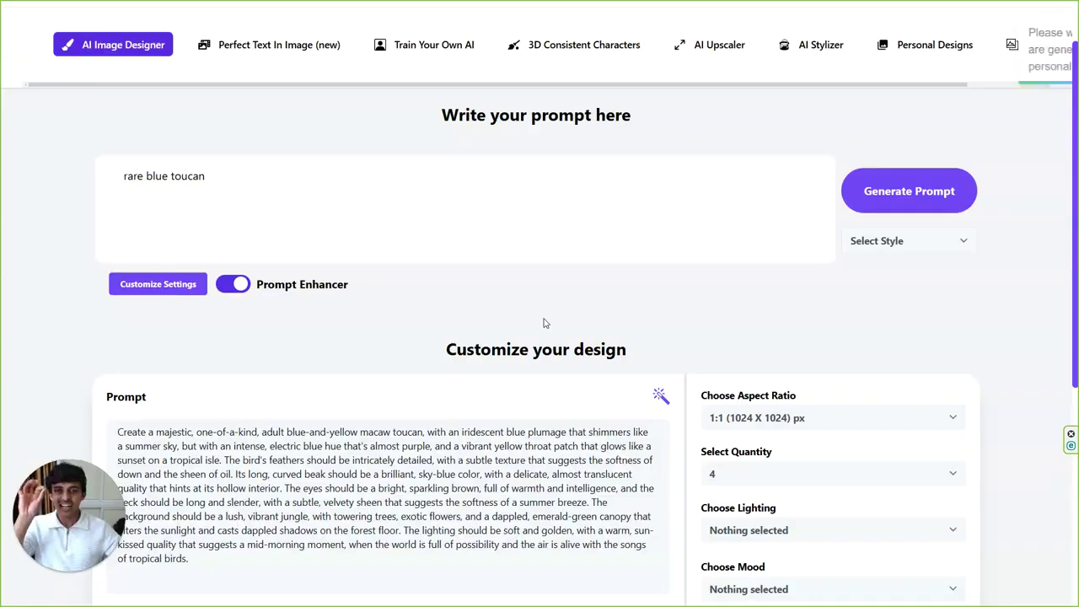
click(300, 53)
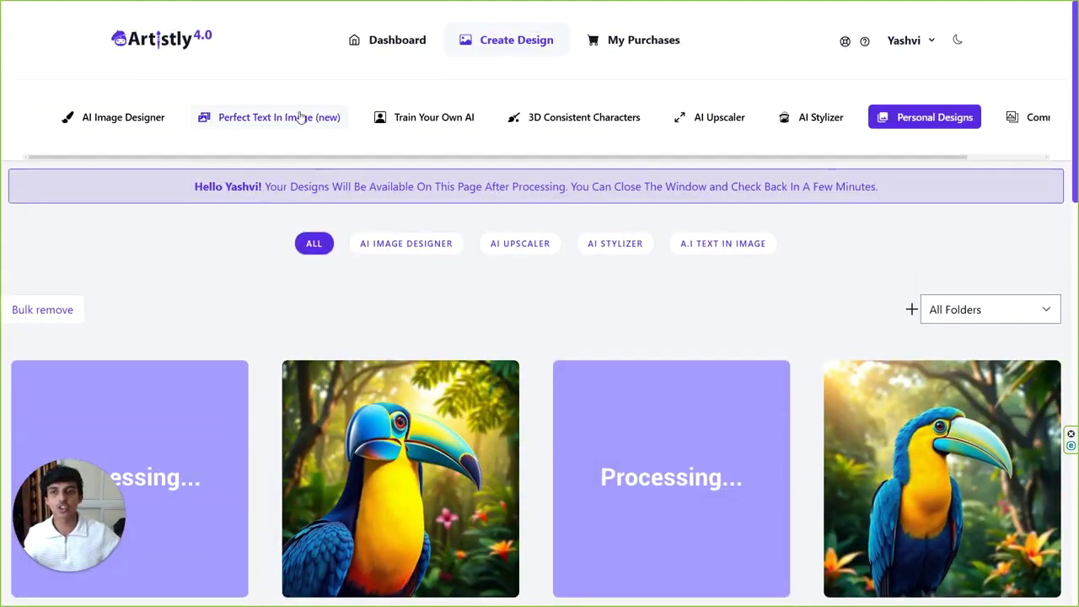
click(300, 117)
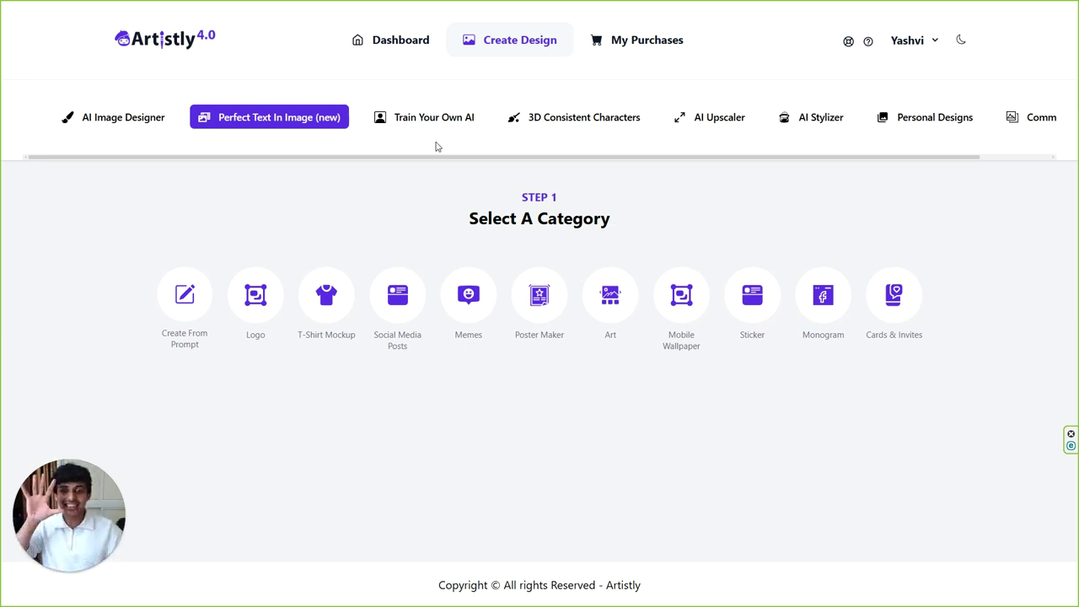
- Glance at Train Your Own AI, then go back to 3D Consistent Characters
click(458, 126)
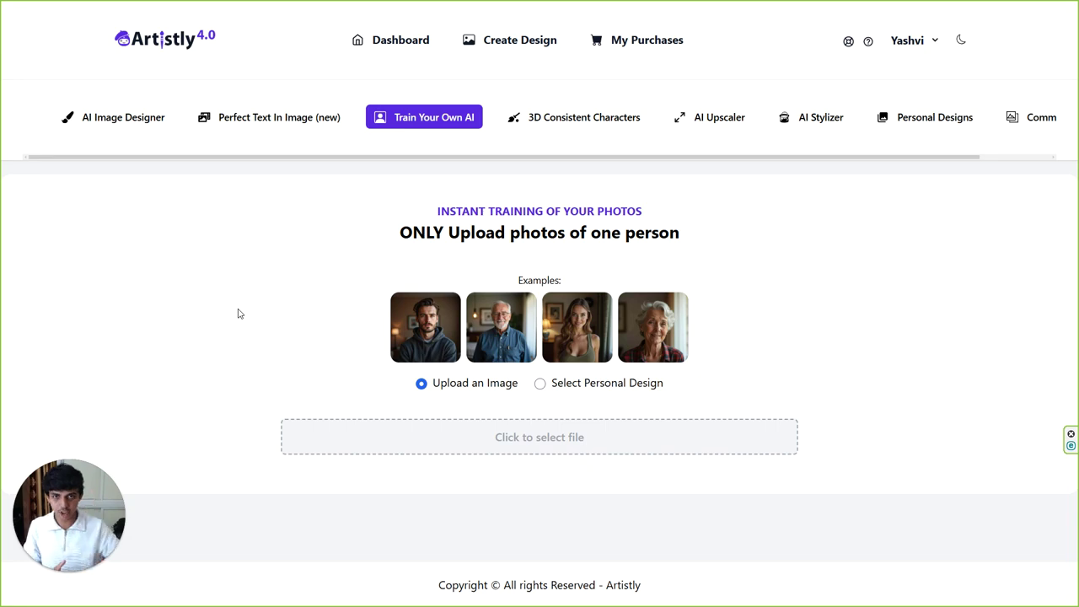
click(553, 124)
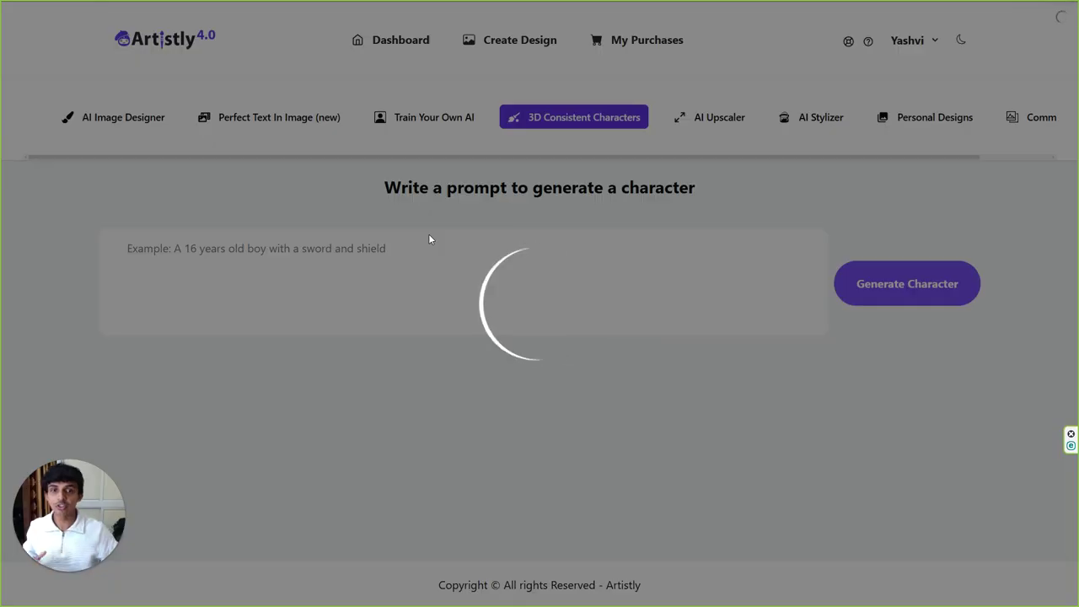